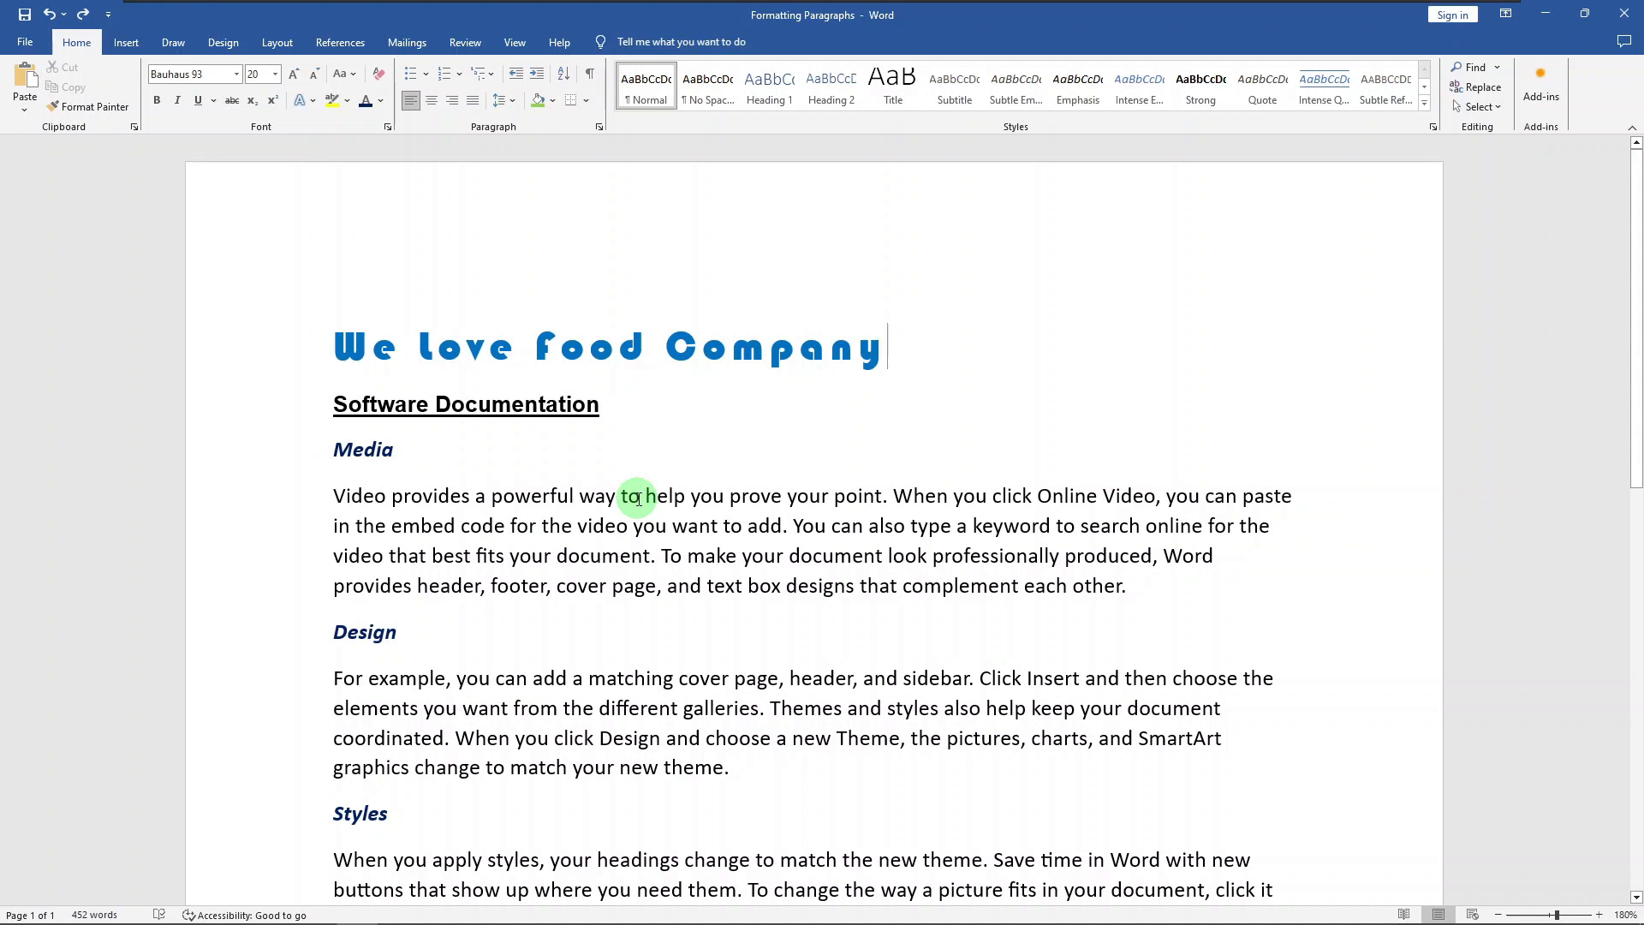
Step: Right-align the body paragraph under the Media heading
{"action": "left_click", "coordinate": [1144, 488]}
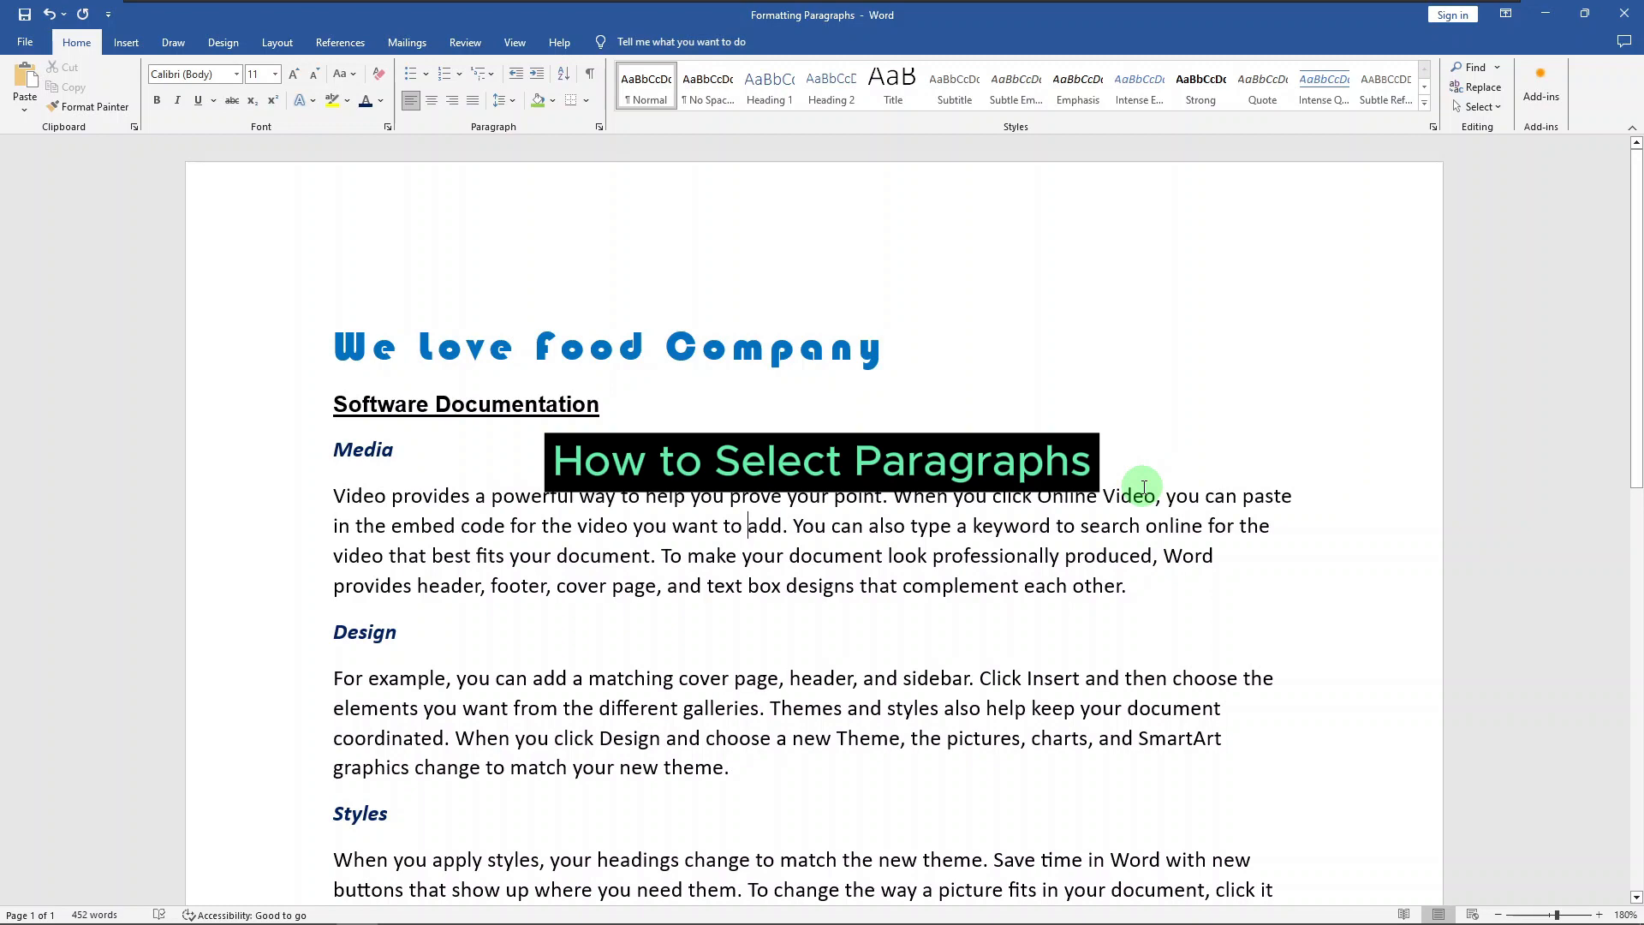
{"action": "scroll", "coordinate": [1144, 488], "scroll_direction": "down", "scroll_amount": 1}
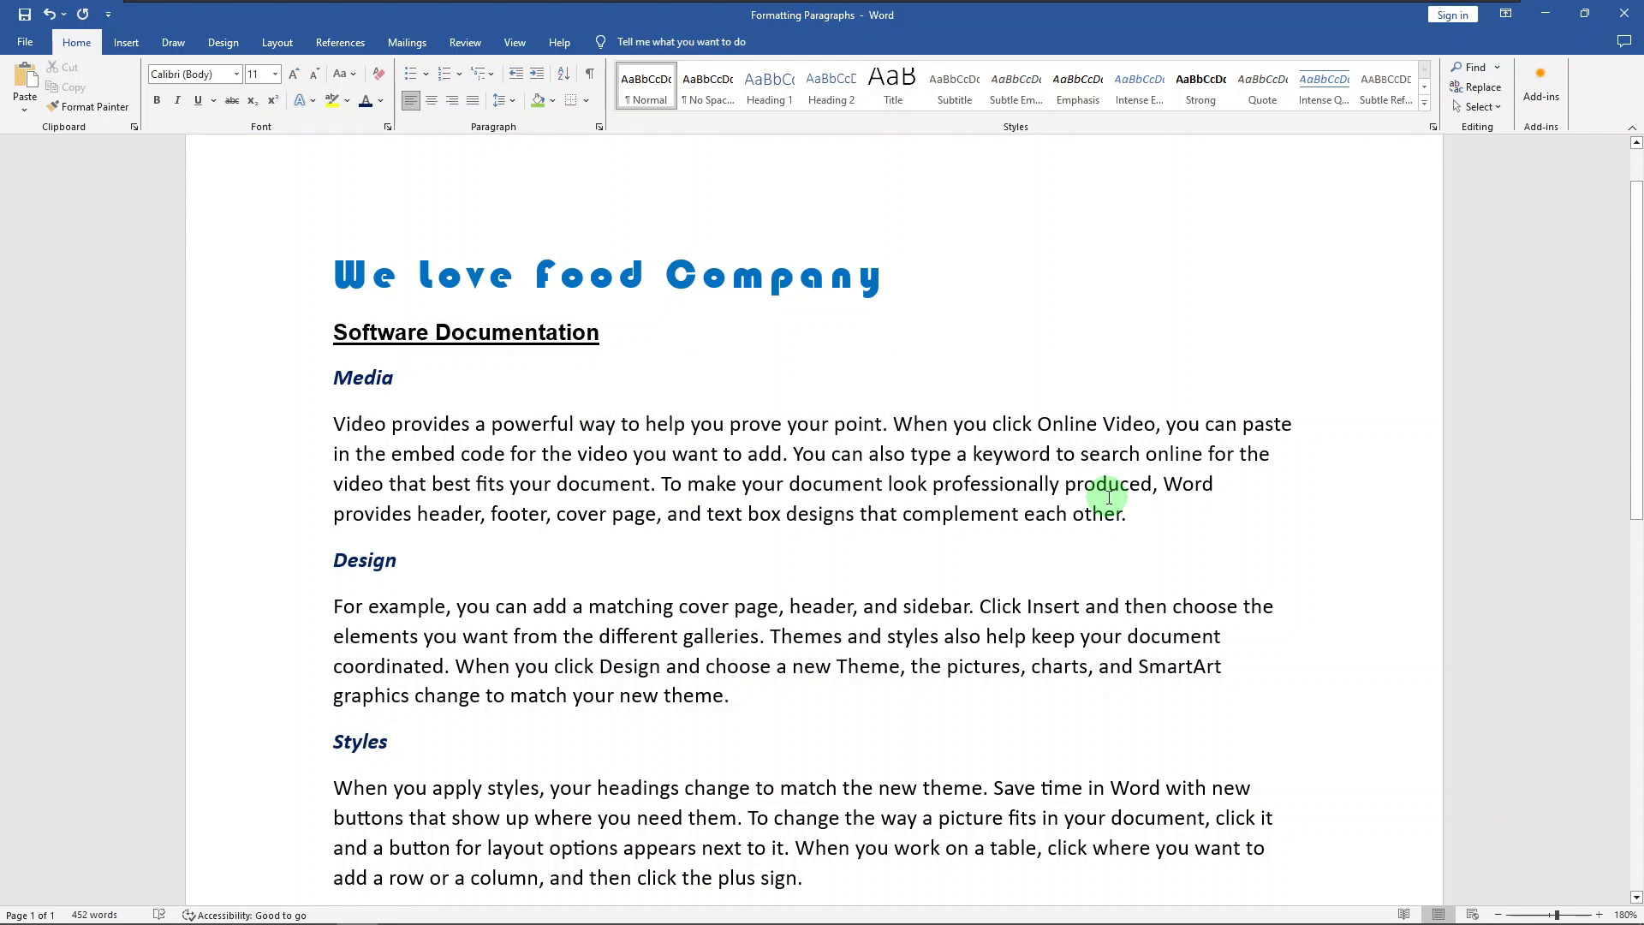
{"action": "left_click", "coordinate": [643, 478]}
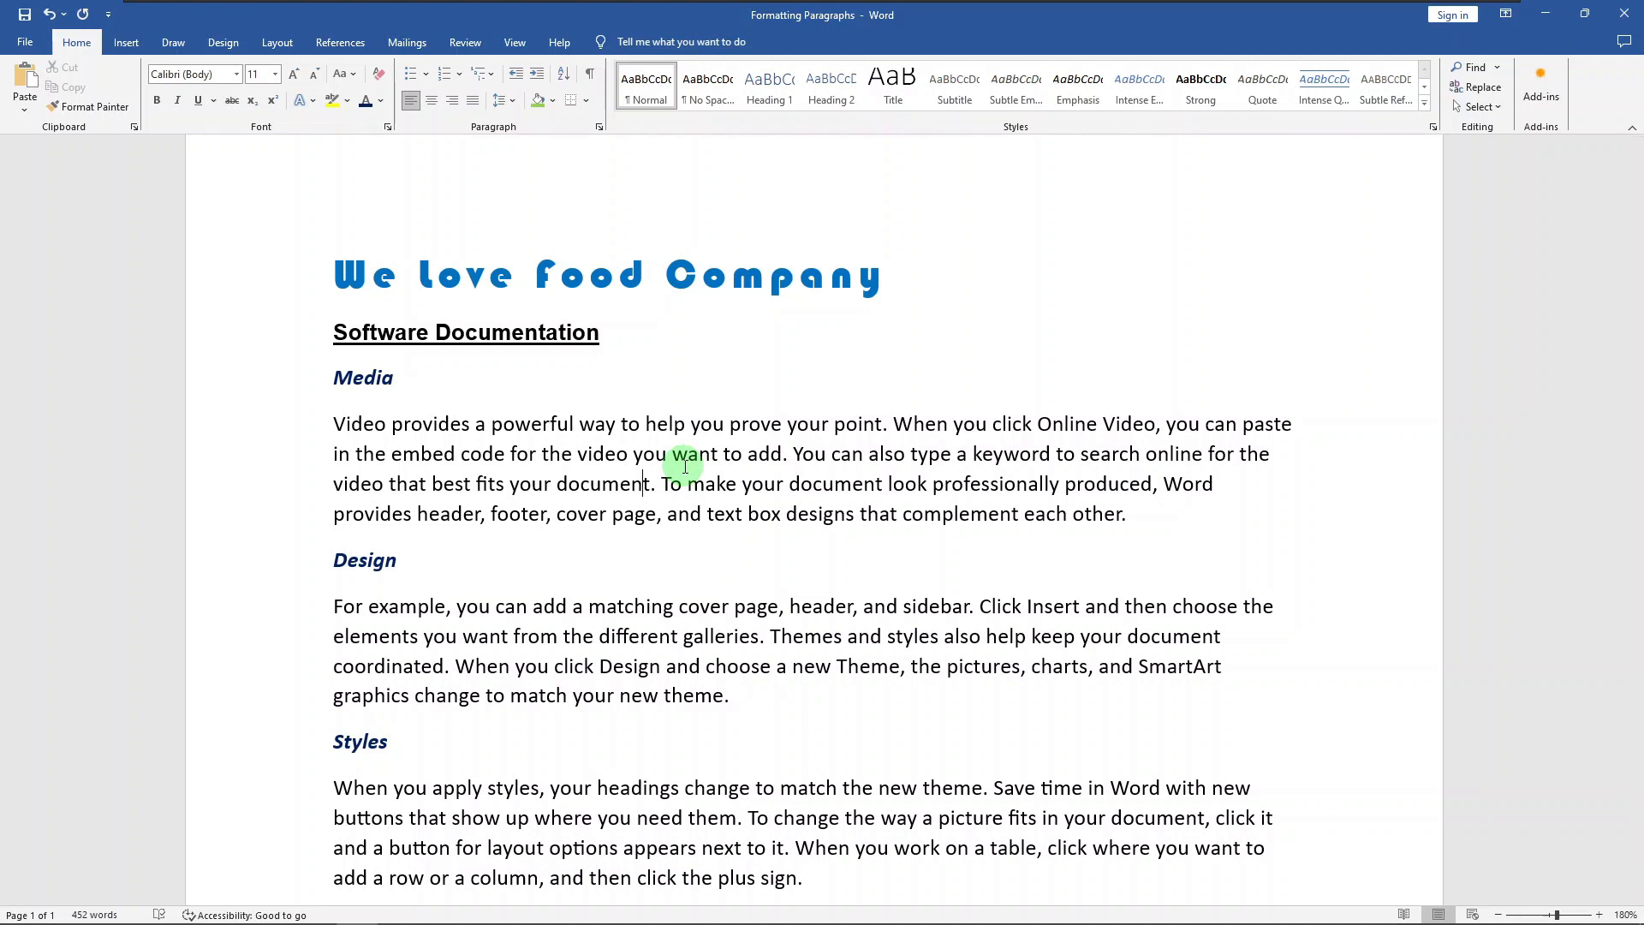
{"action": "key", "text": "ctrl+r"}
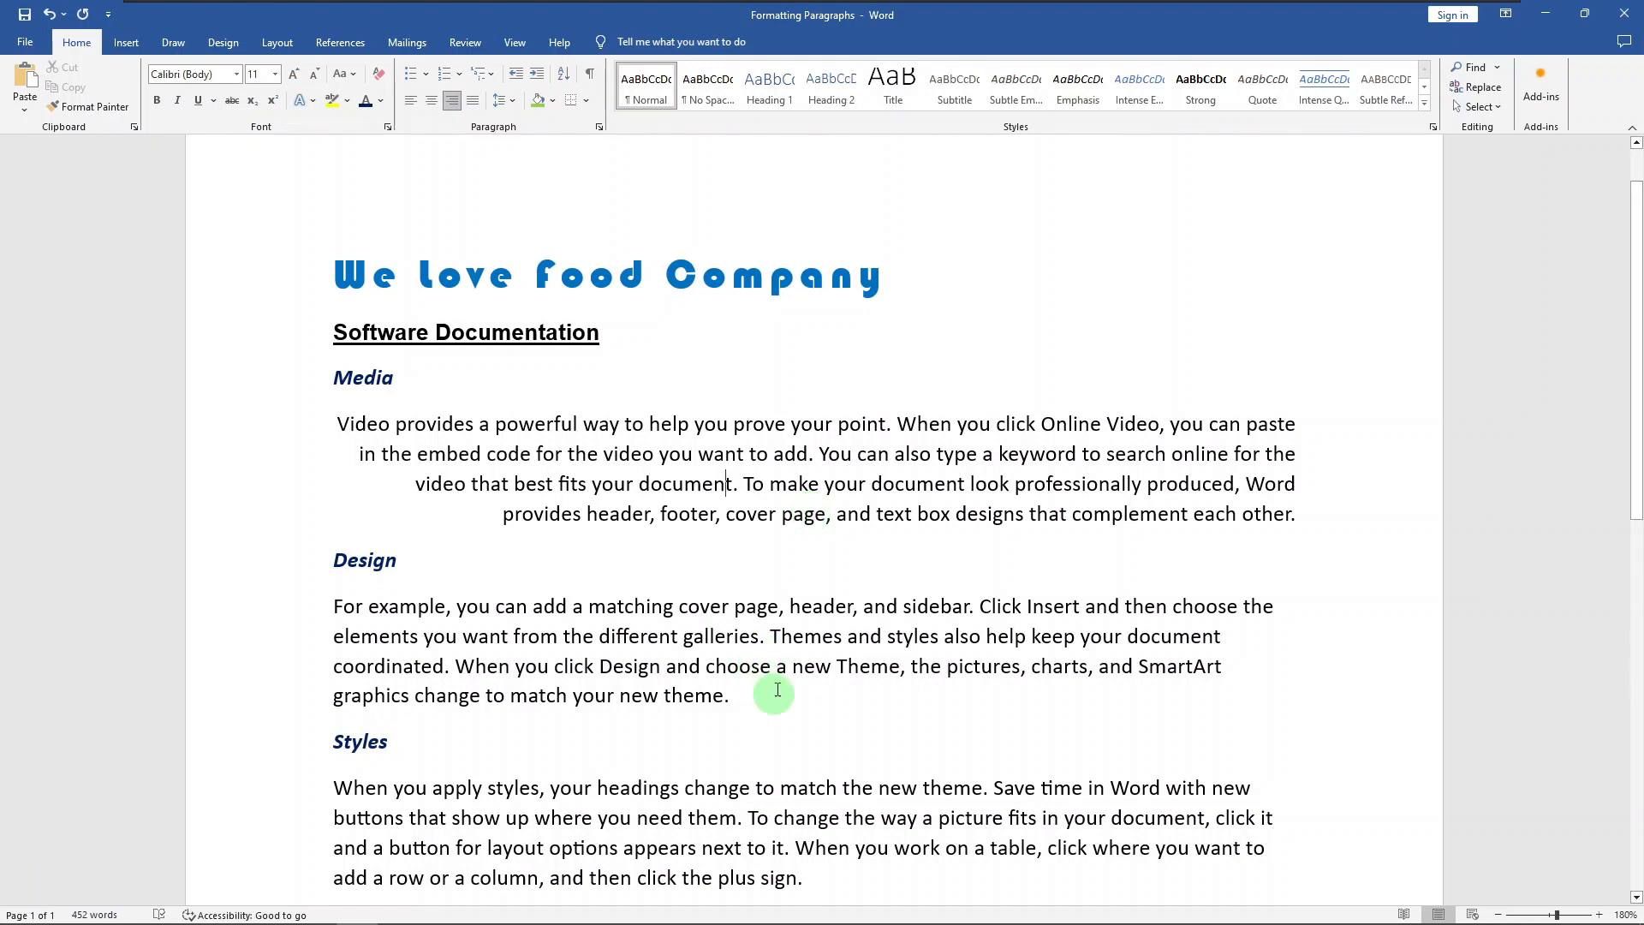
Step: Select parts of the body paragraphs under Design, Styles and Views together and centre those paragraphs
{"action": "left_click_drag", "start_coordinate": [770, 637], "coordinate": [775, 668]}
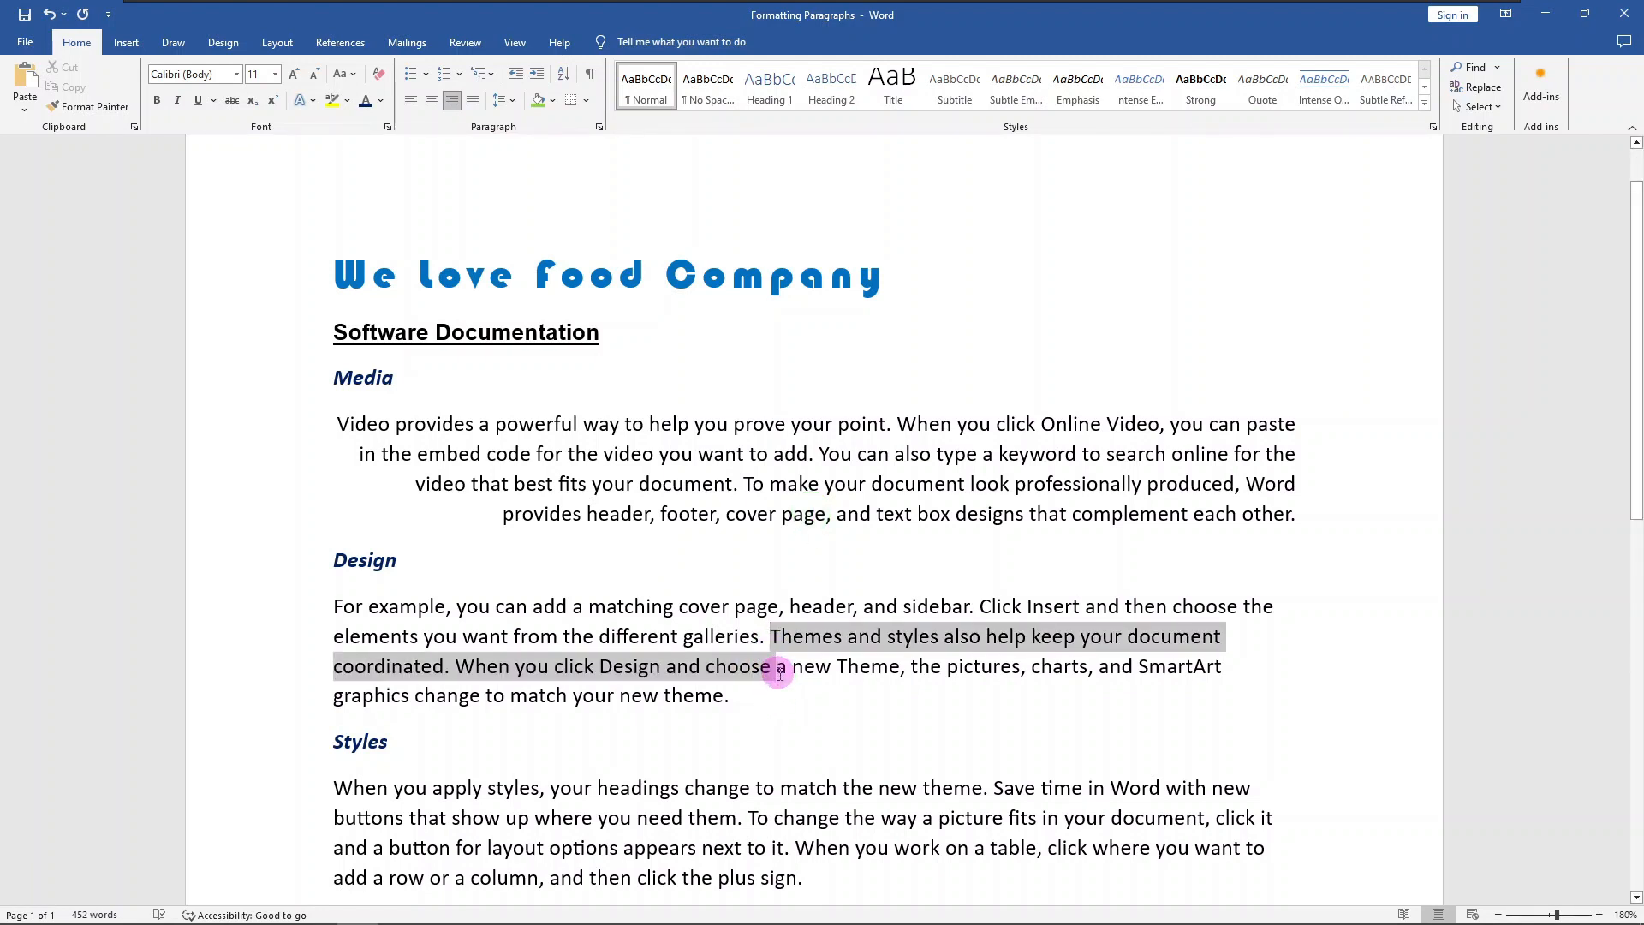
{"action": "left_click_drag", "start_coordinate": [769, 795], "coordinate": [775, 818], "text": "ctrl"}
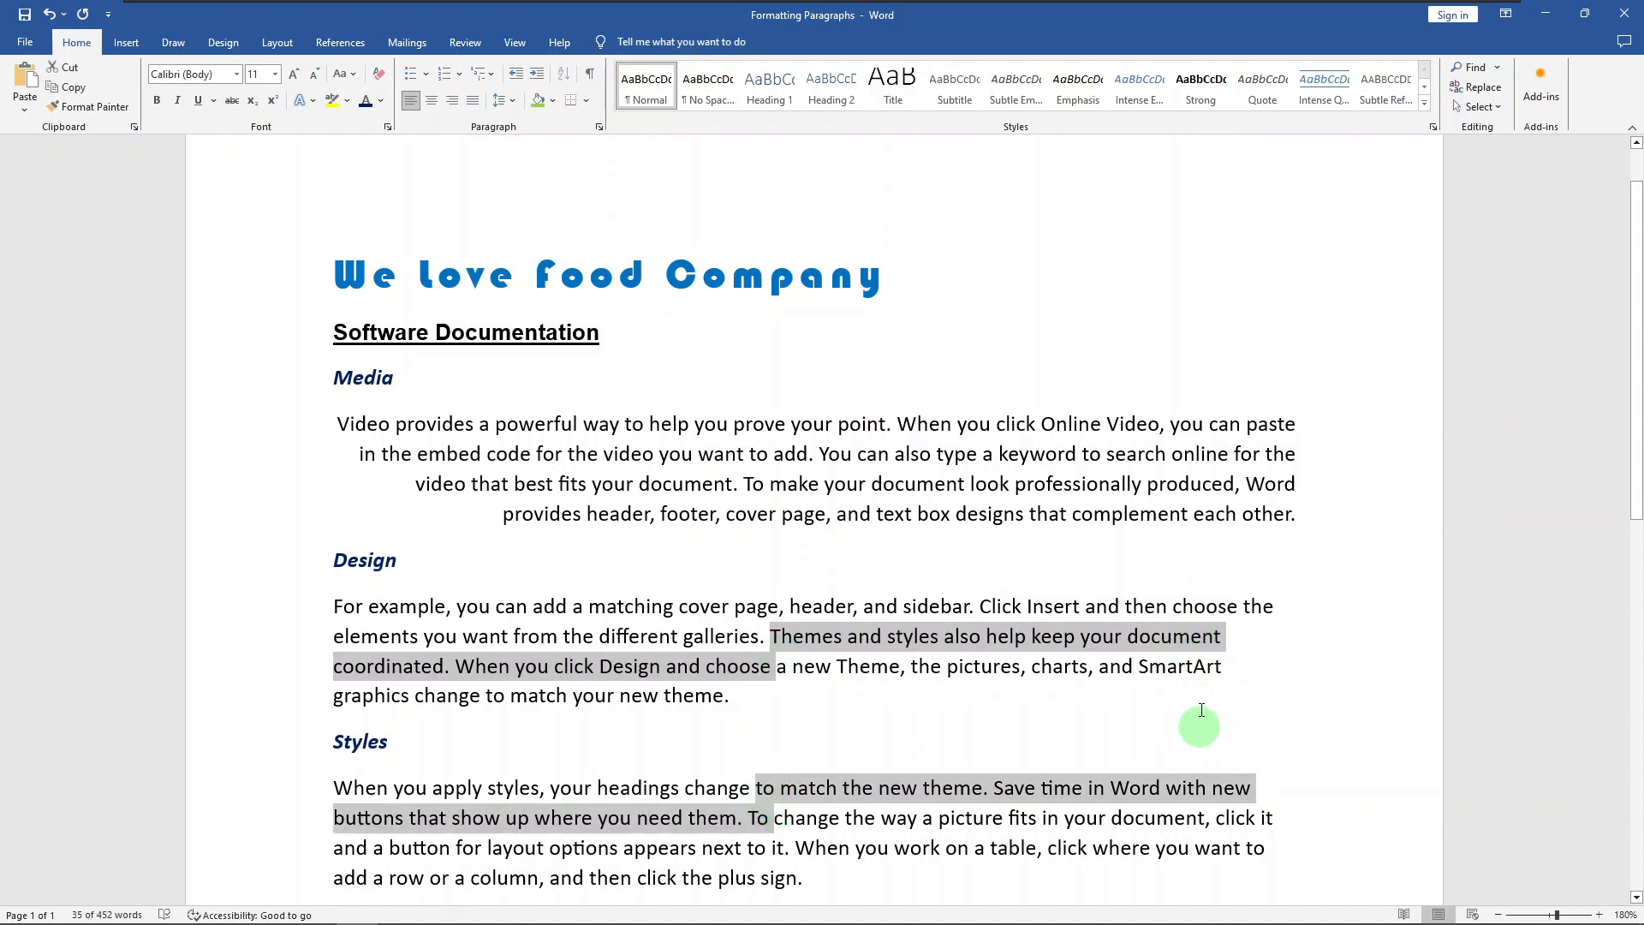
{"action": "scroll", "coordinate": [1190, 702], "scroll_direction": "down", "scroll_amount": 2}
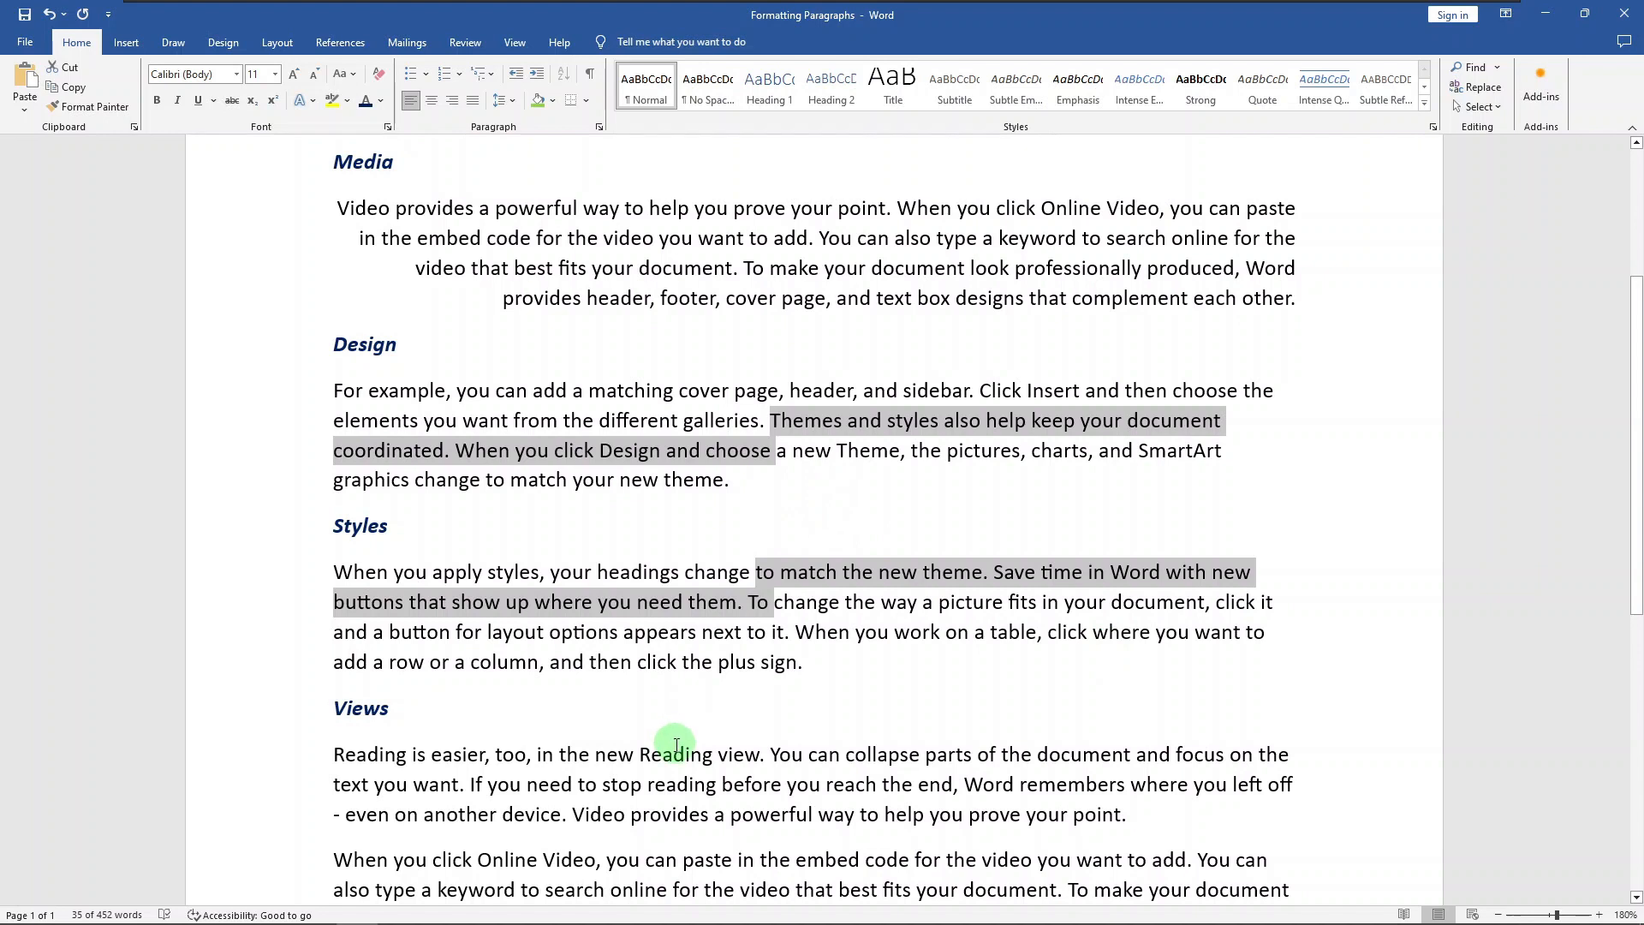
{"action": "left_click_drag", "start_coordinate": [676, 755], "coordinate": [690, 784], "text": "ctrl"}
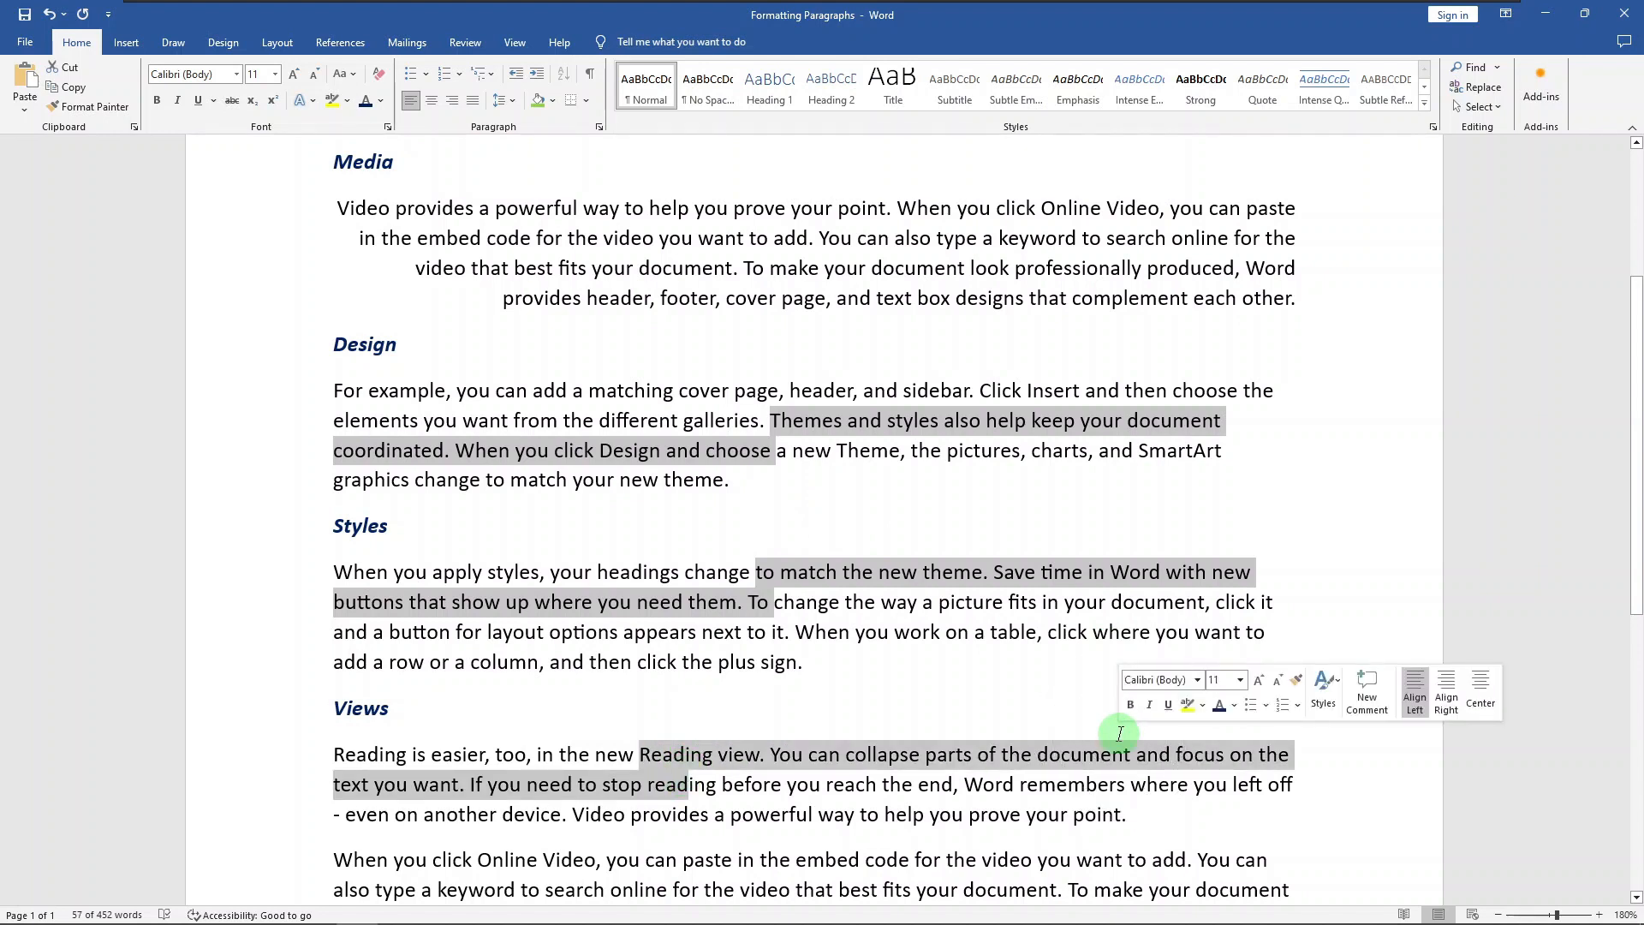
{"action": "key", "text": "ctrl+e"}
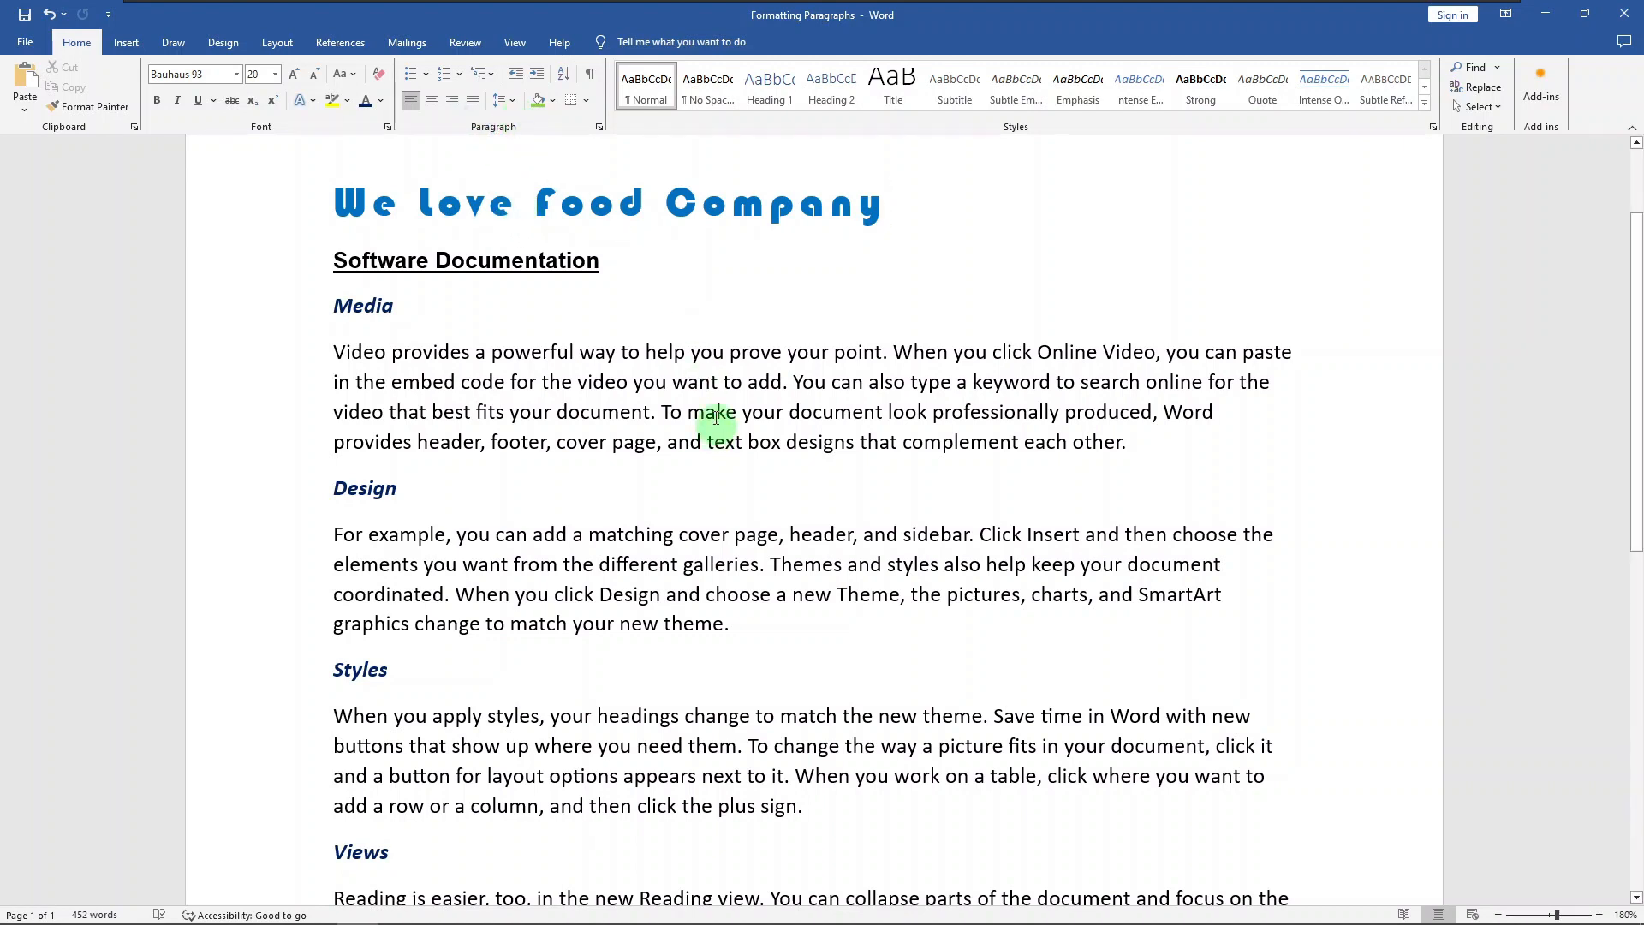
Step: Justify the body paragraphs under Media, Design and Styles together, trying centred and right alignment before that
{"action": "left_click", "coordinate": [696, 374]}
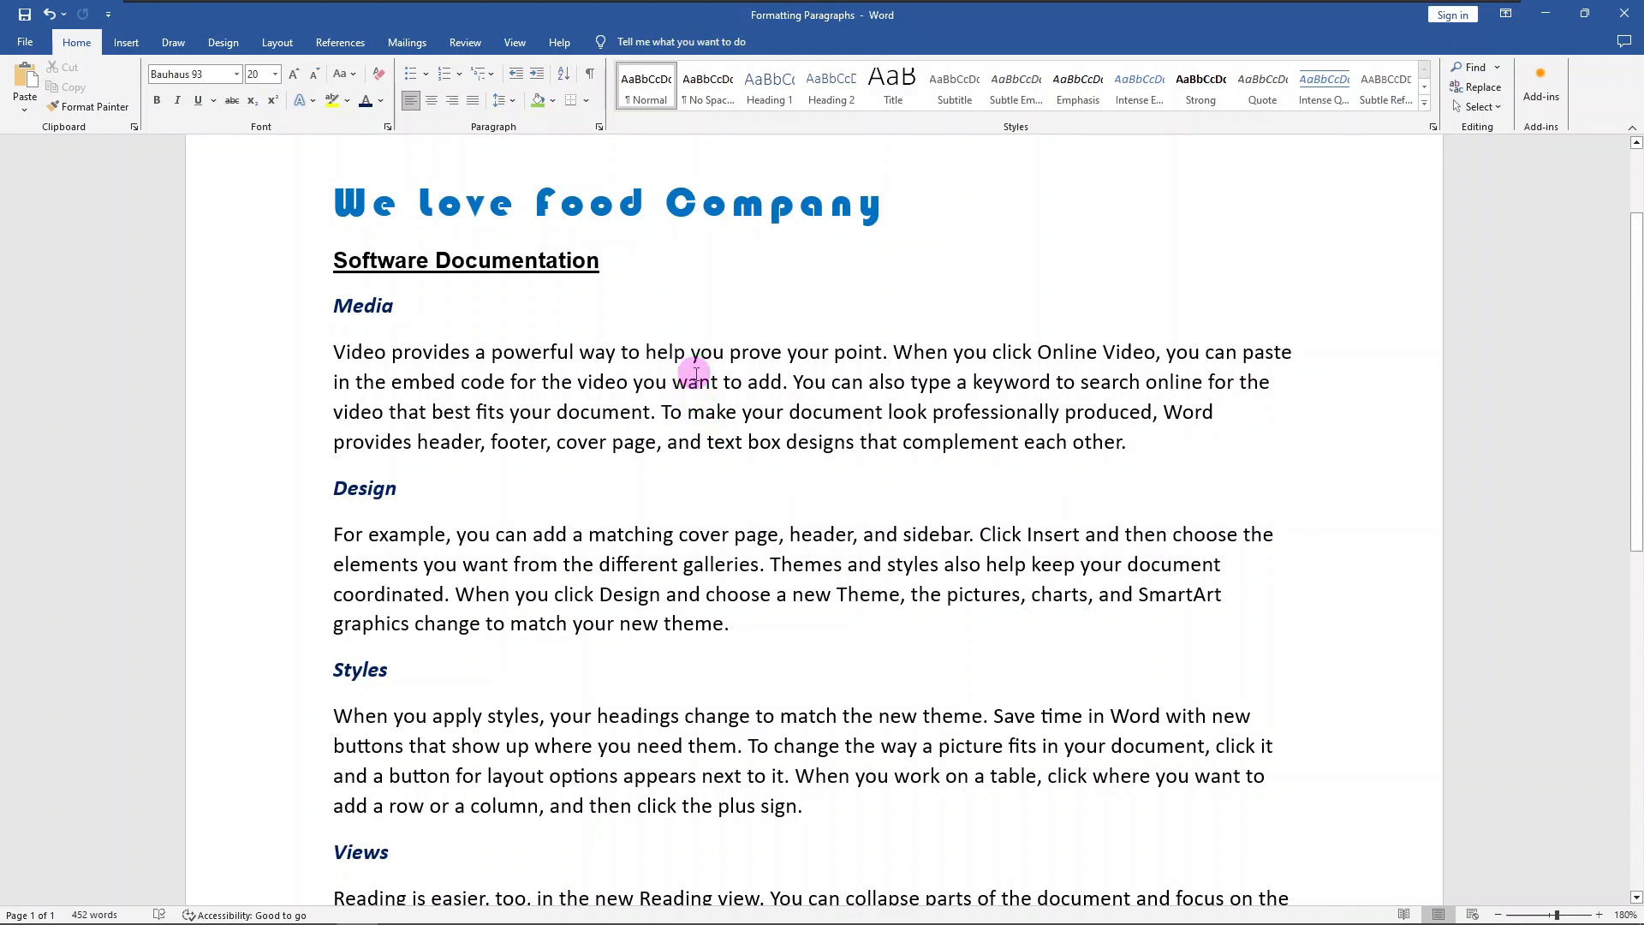
{"action": "left_click_drag", "start_coordinate": [696, 375], "coordinate": [710, 396]}
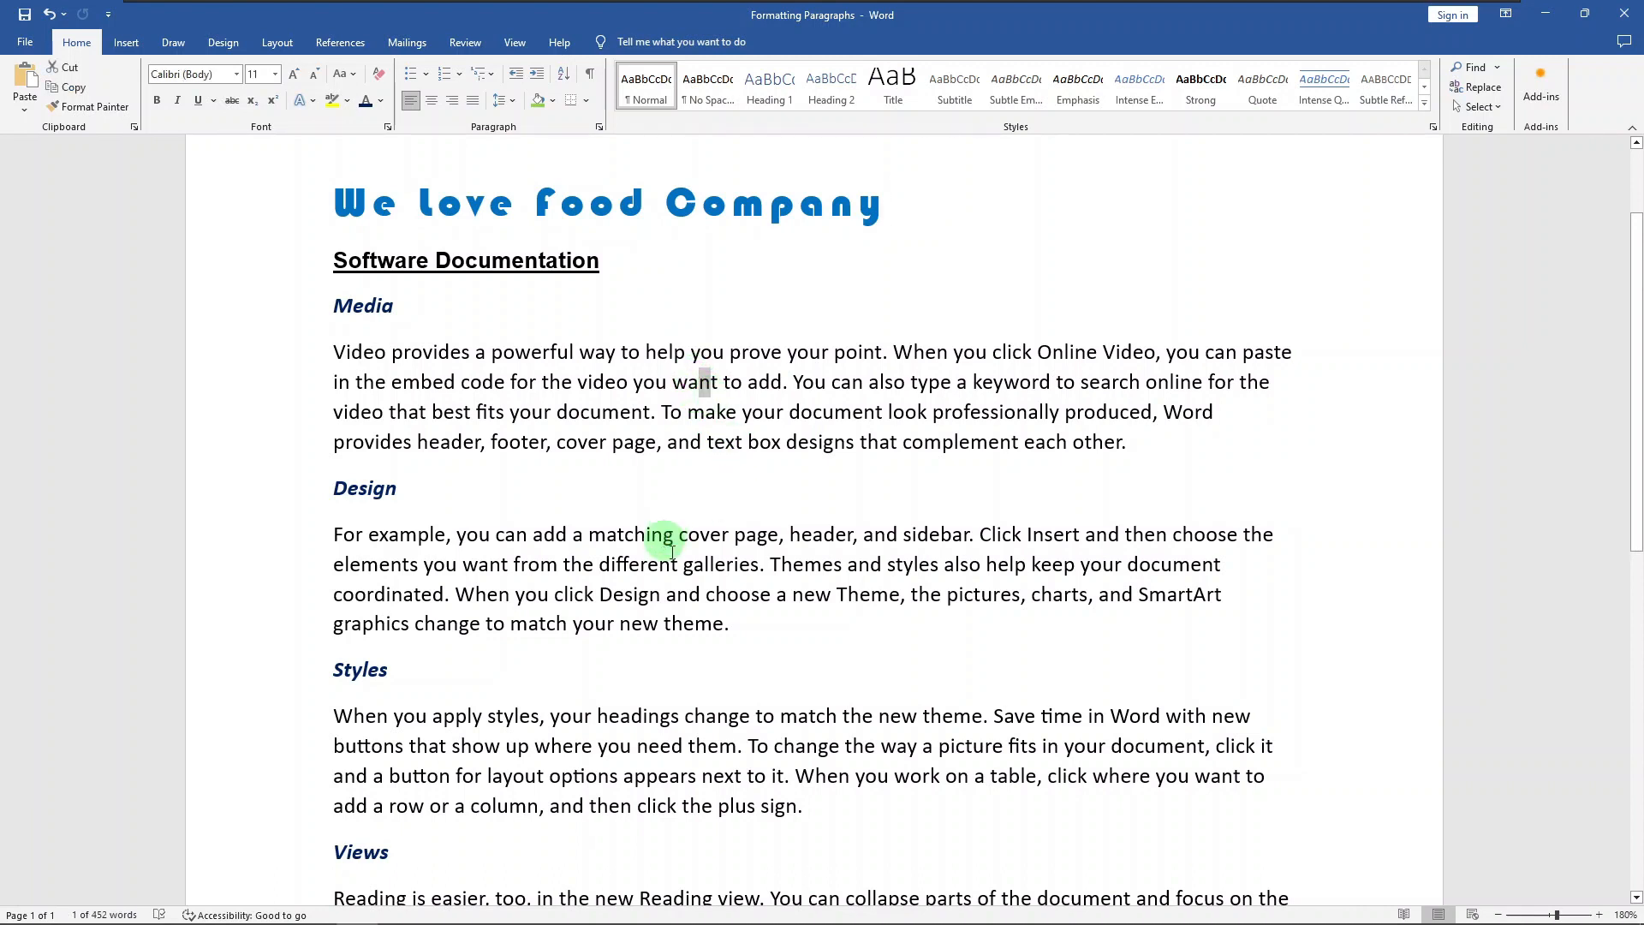
{"action": "left_click_drag", "start_coordinate": [670, 544], "coordinate": [676, 562]}
{"action": "left_click_drag", "start_coordinate": [740, 745], "coordinate": [771, 776]}
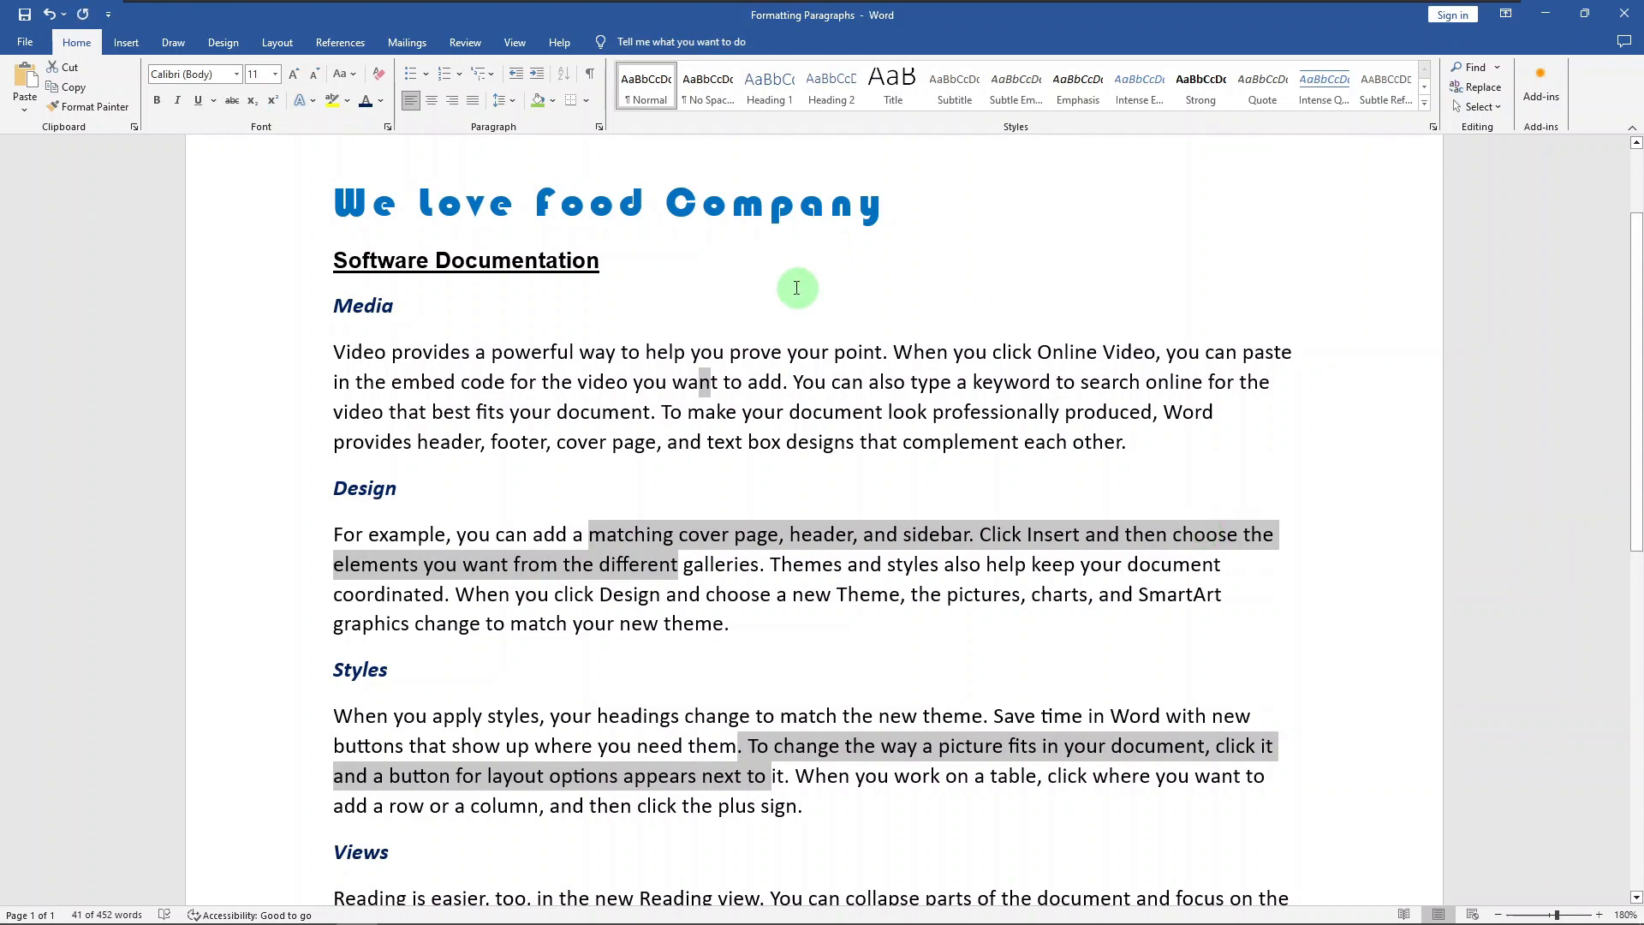
{"action": "left_click", "coordinate": [432, 103]}
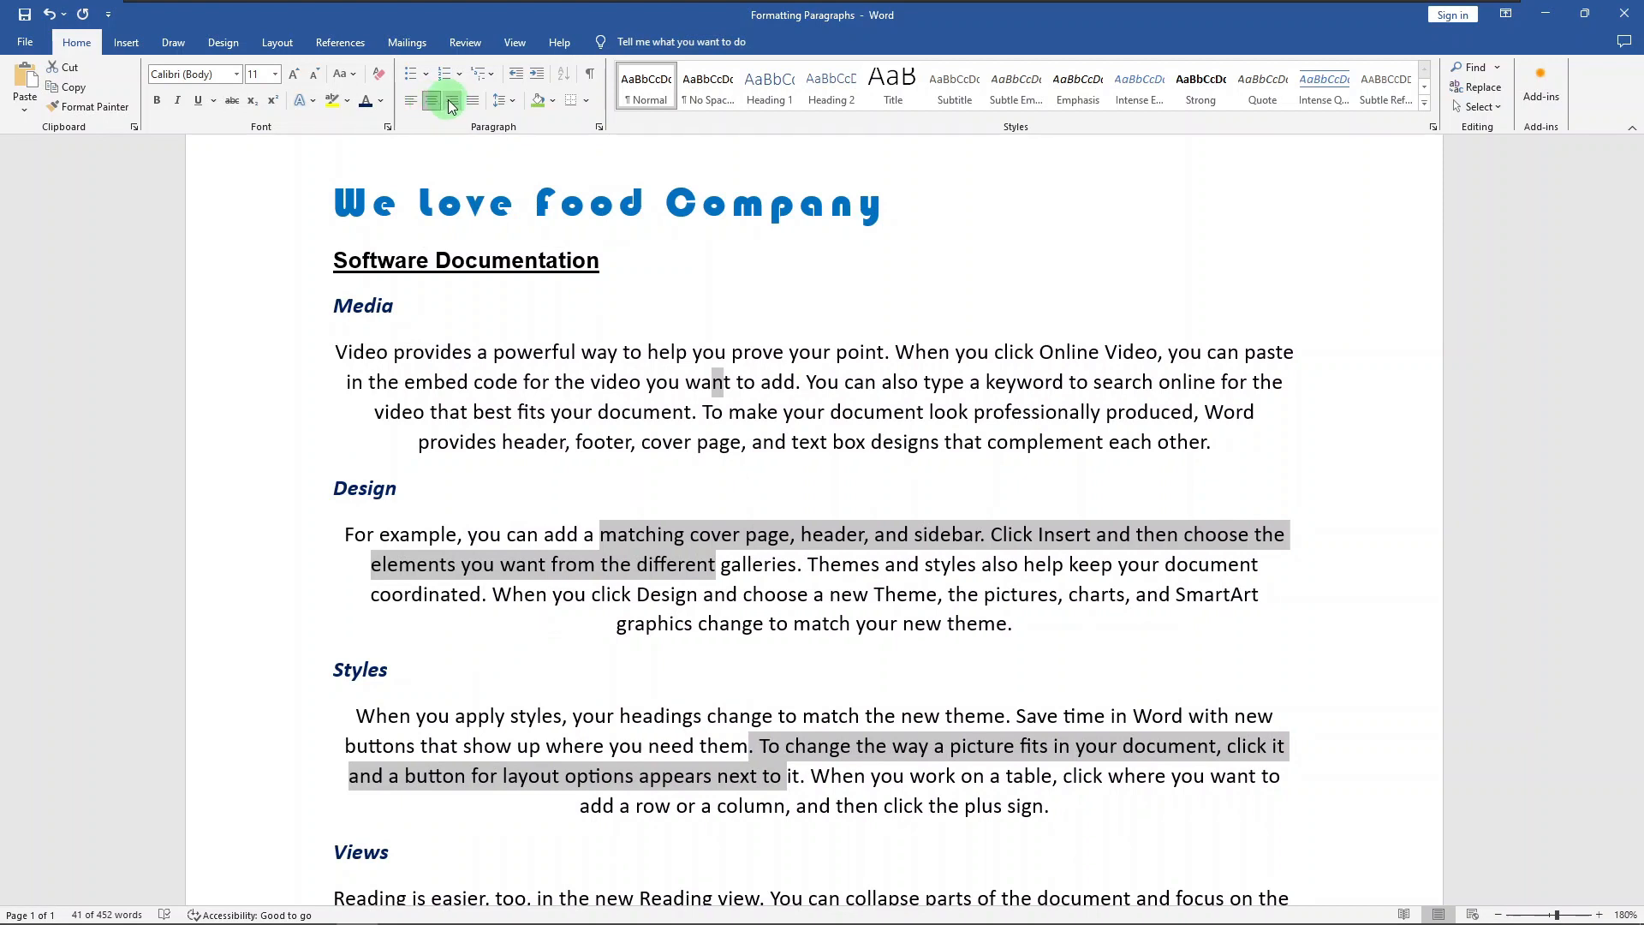
{"action": "left_click", "coordinate": [452, 102]}
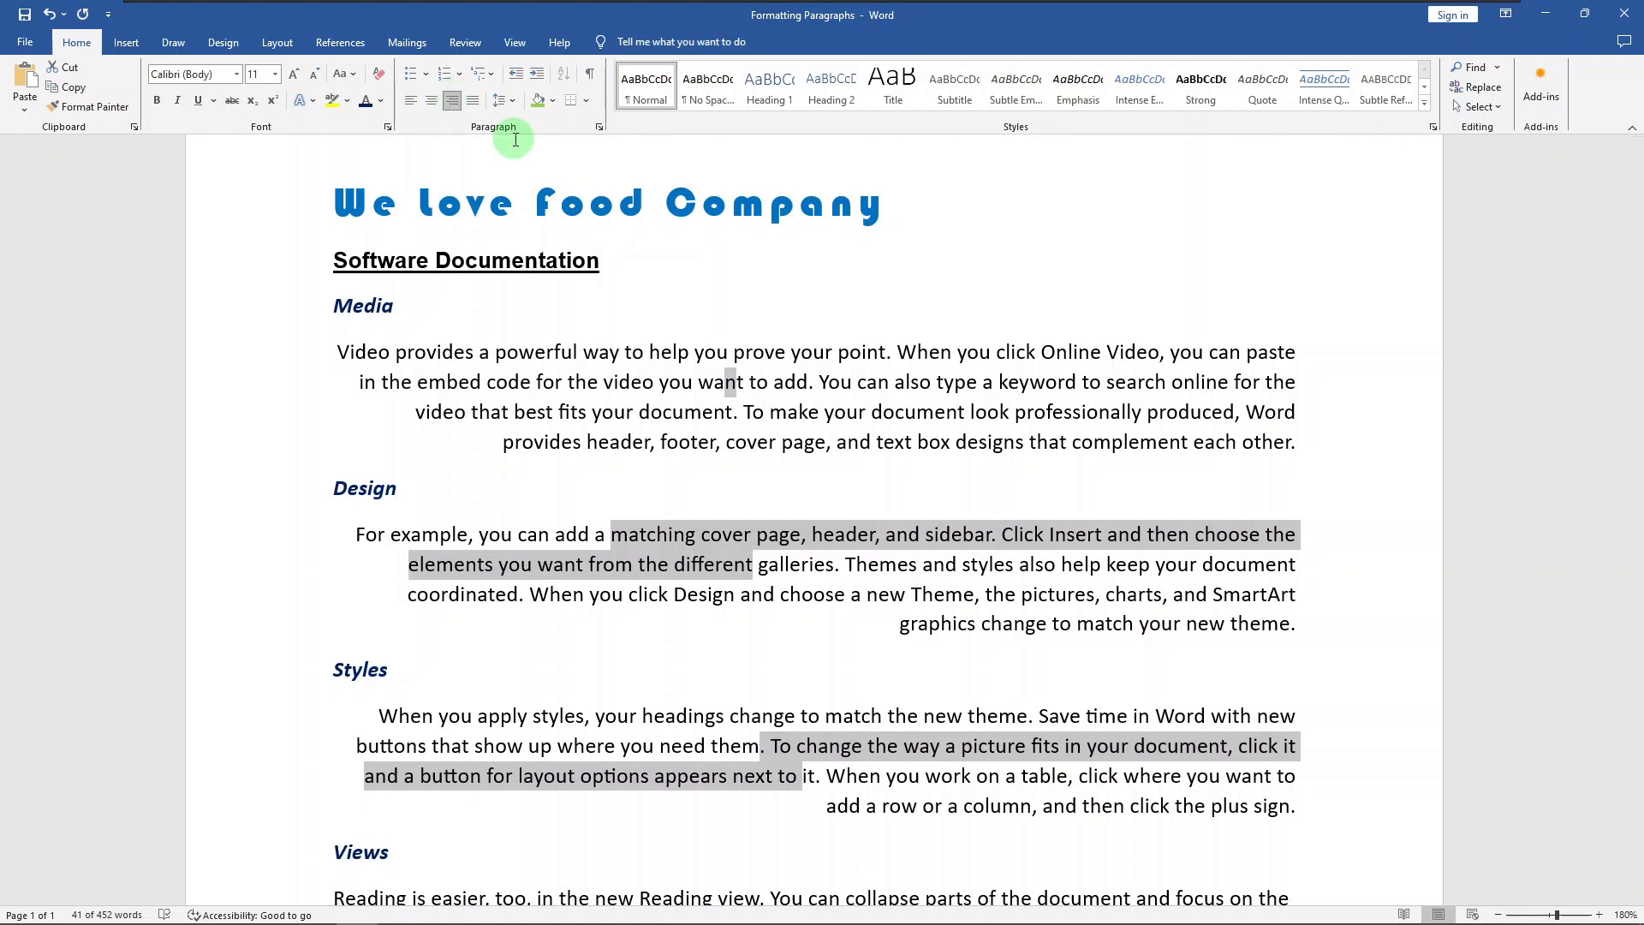
{"action": "left_click", "coordinate": [474, 101]}
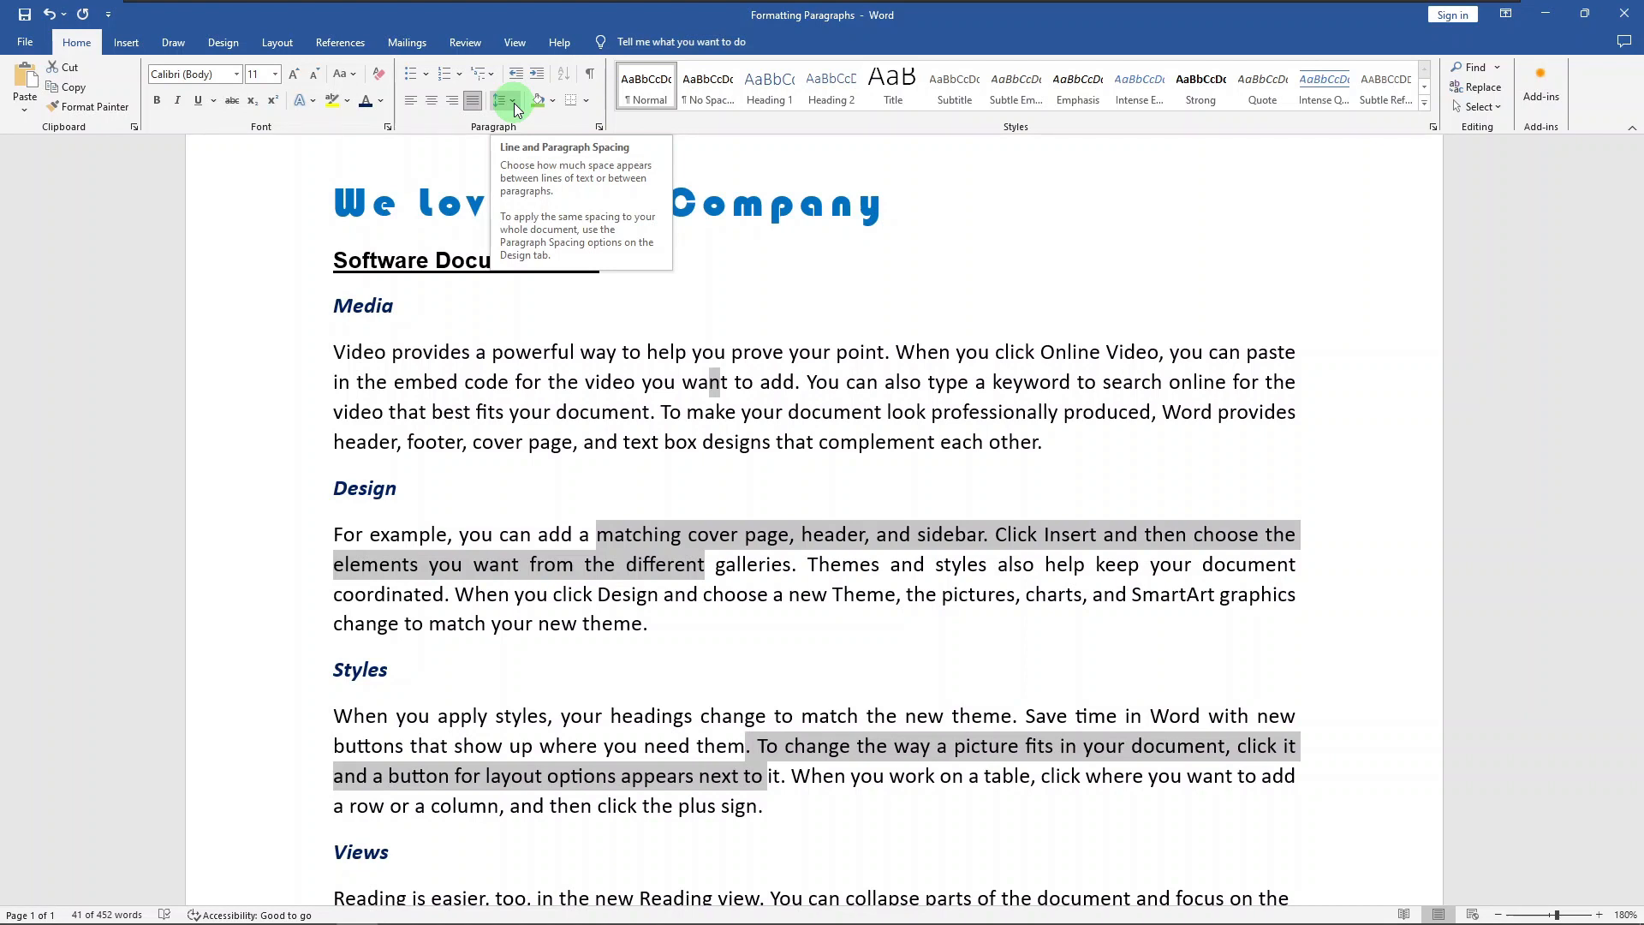
Step: Try 2.0 line spacing on the selected Media, Design and Styles paragraphs, and settle on 1.5
{"action": "left_click", "coordinate": [513, 103]}
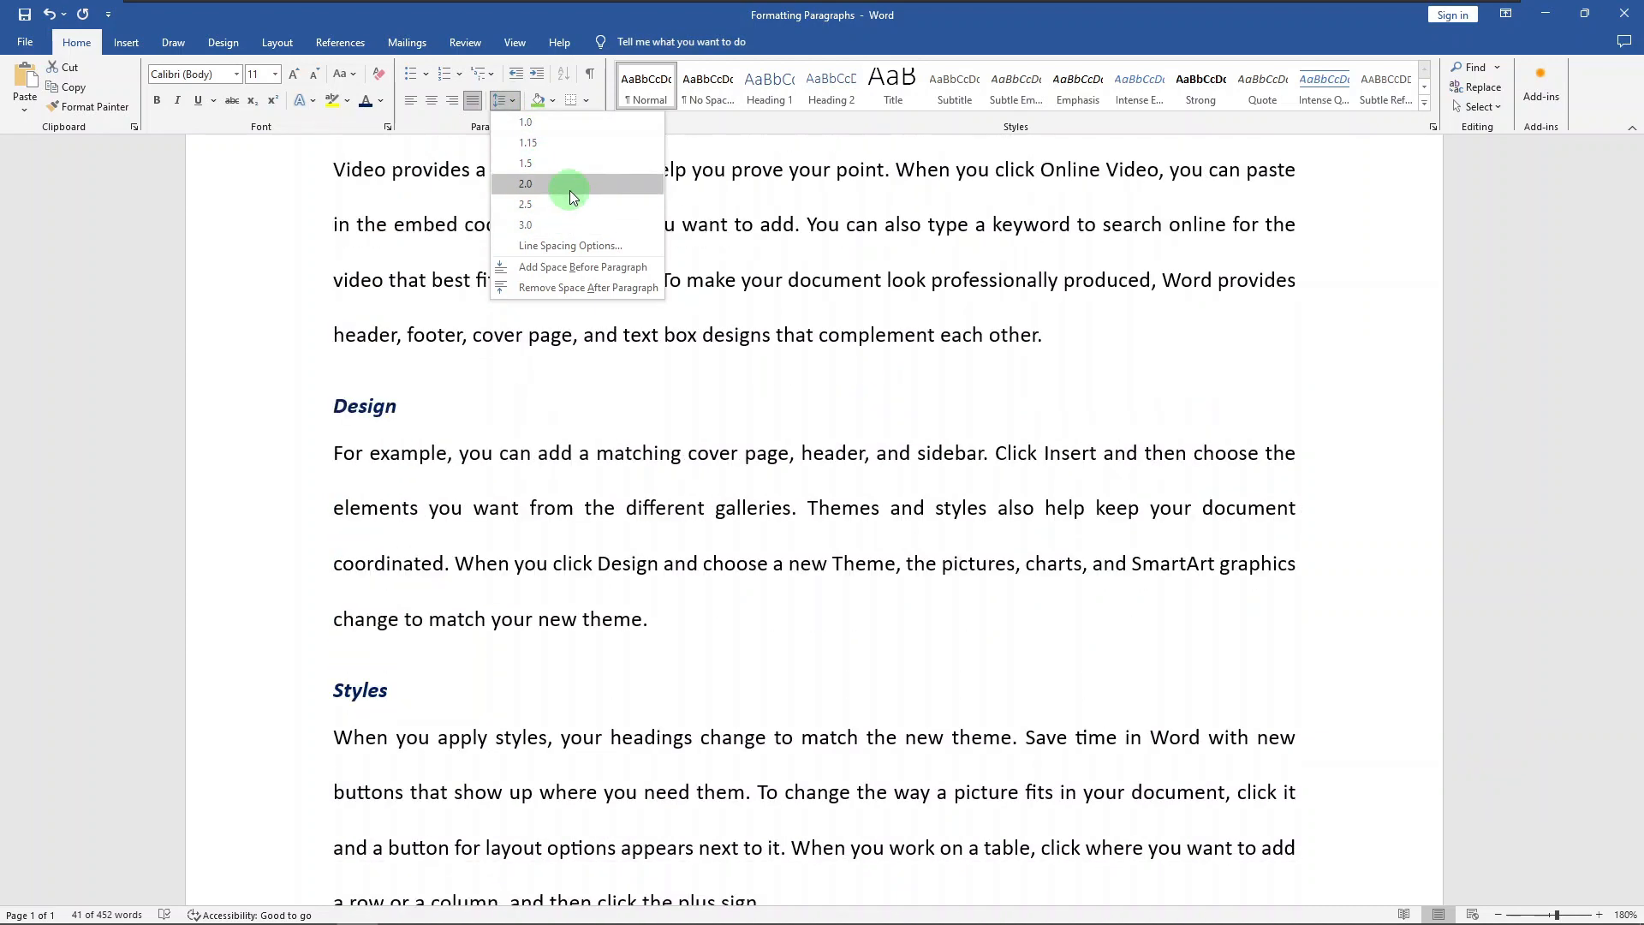
{"action": "left_click", "coordinate": [571, 189]}
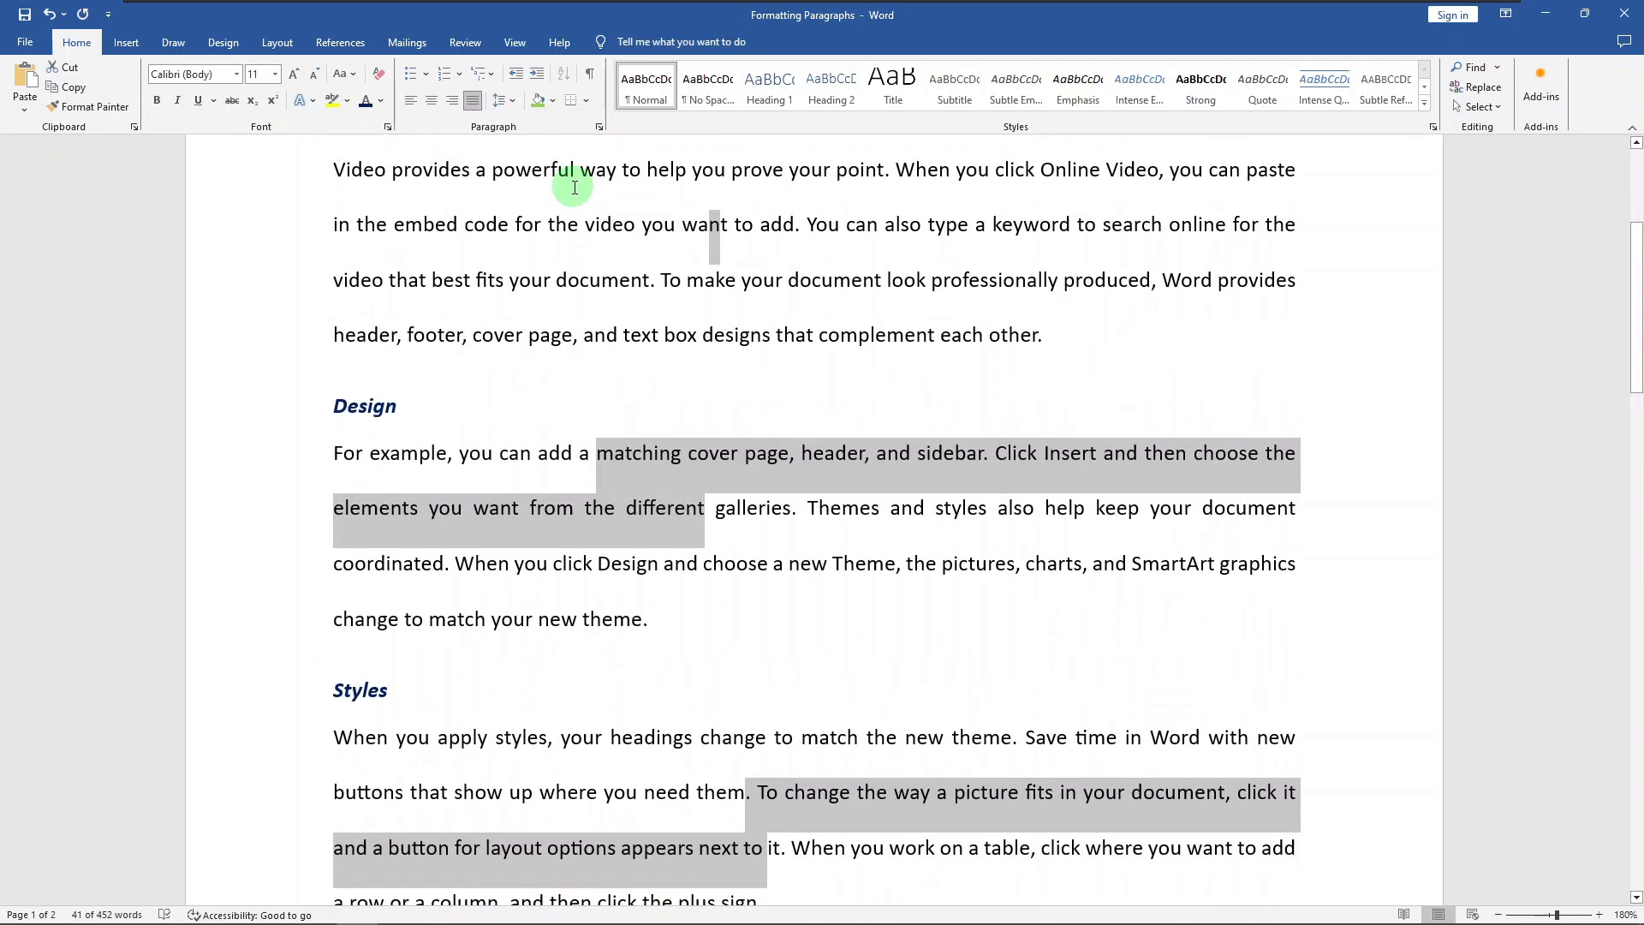
{"action": "left_click", "coordinate": [511, 102]}
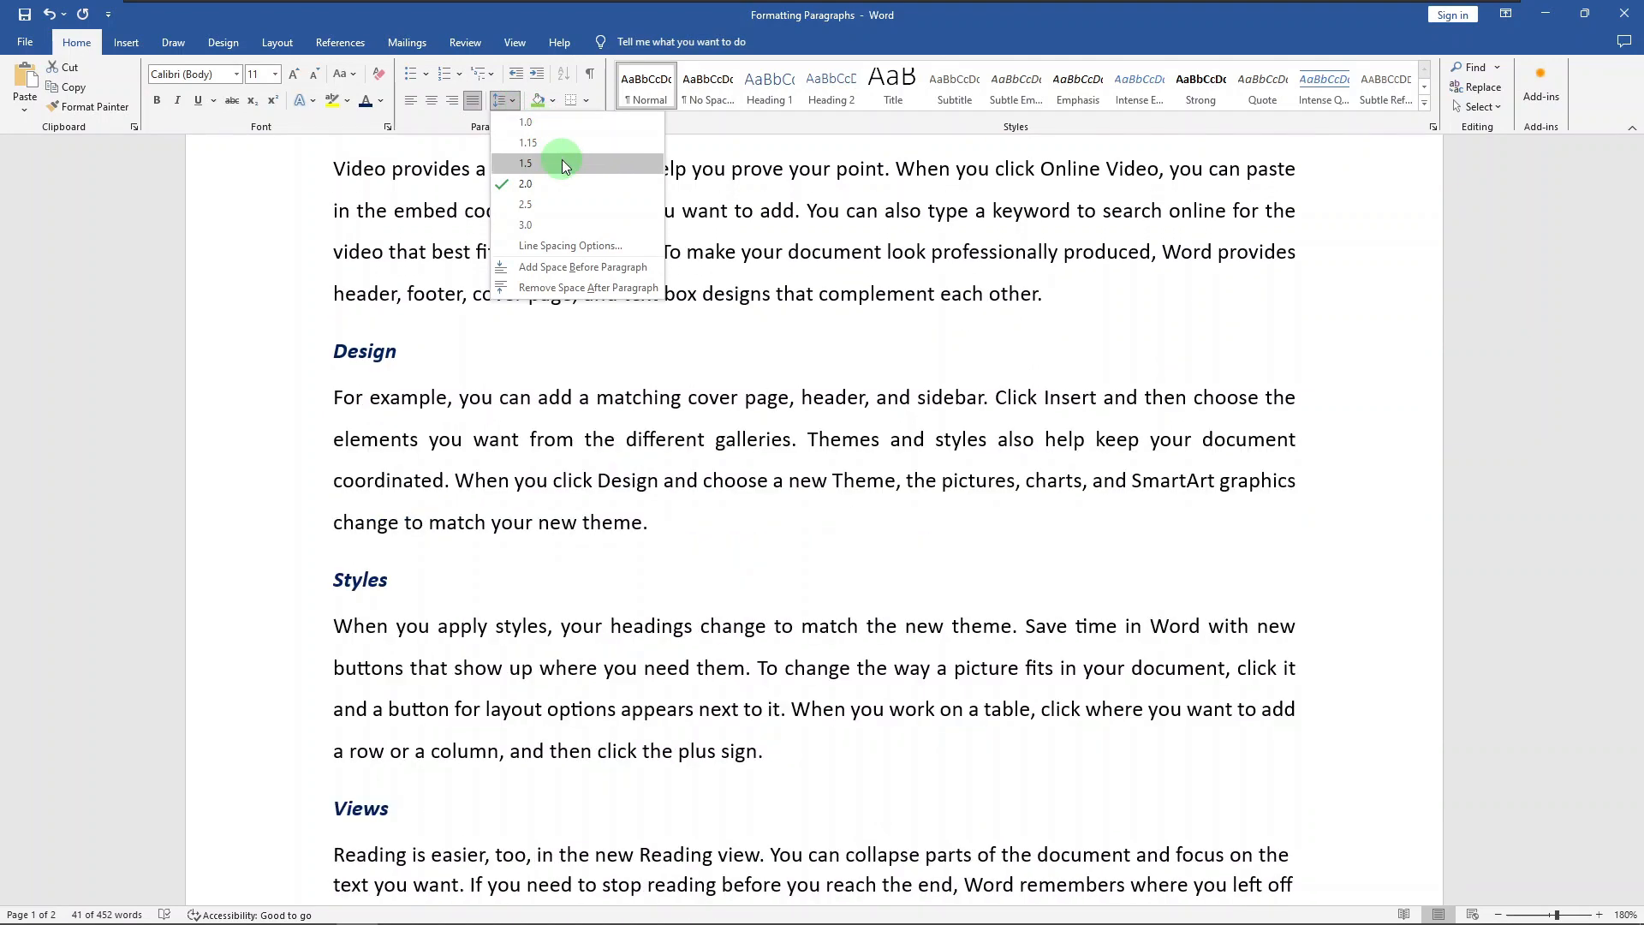
{"action": "left_click", "coordinate": [562, 162]}
{"action": "scroll", "coordinate": [872, 246], "scroll_direction": "up", "scroll_amount": 3}
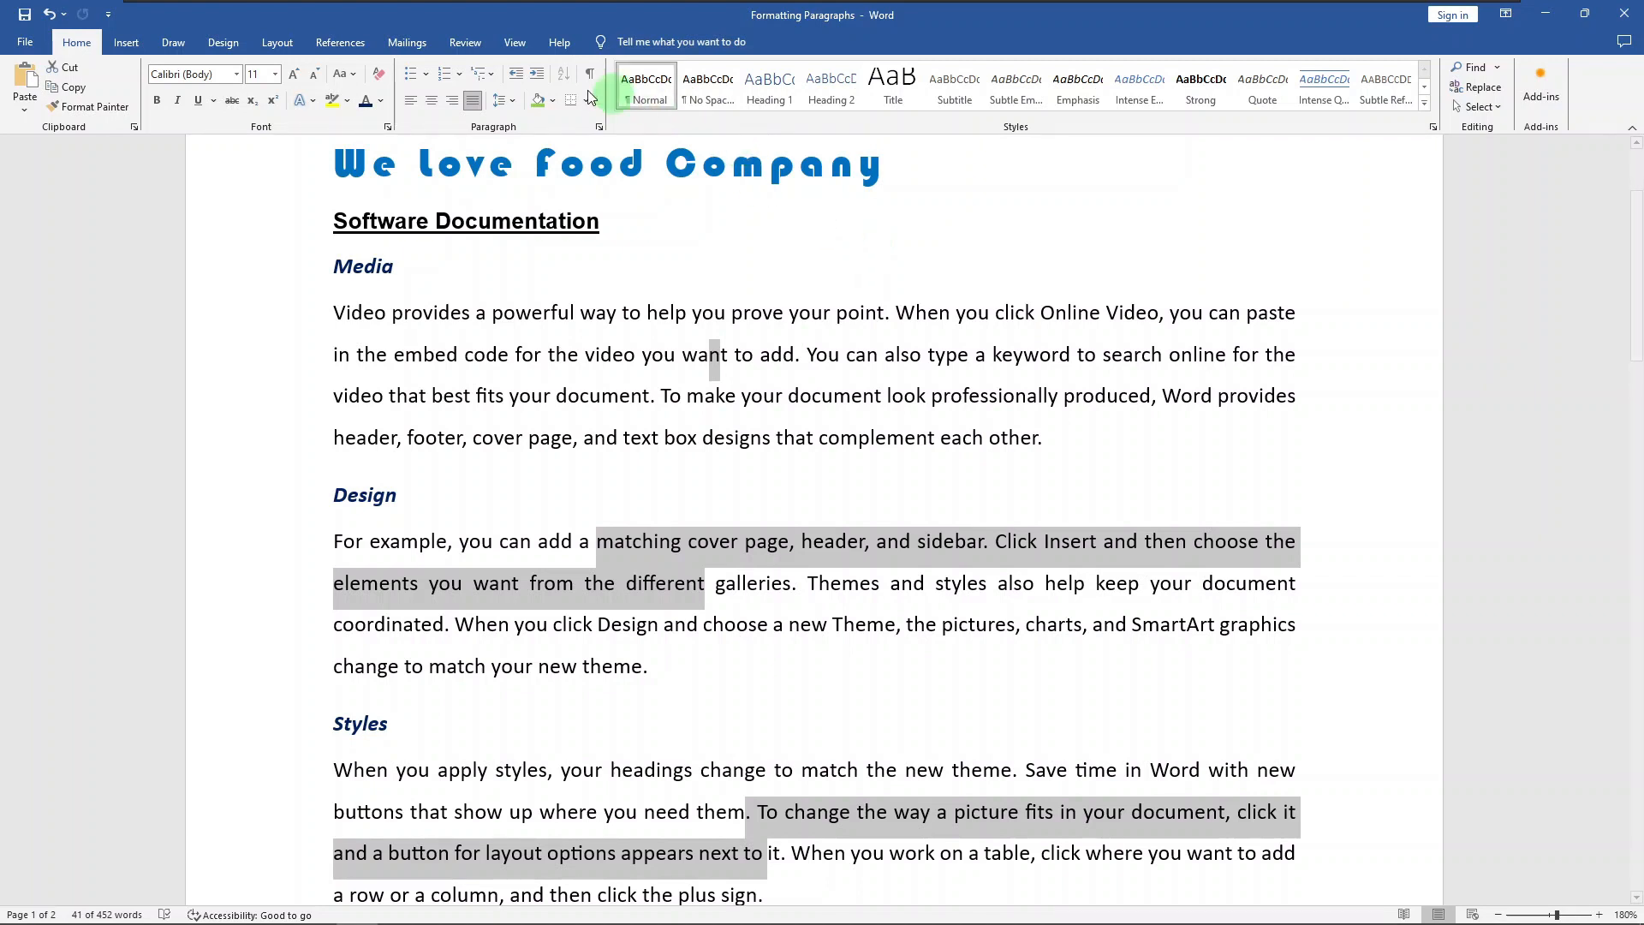
Step: Increase the indent of the three selected body paragraphs by one level and decrease it again
{"action": "left_click", "coordinate": [536, 81]}
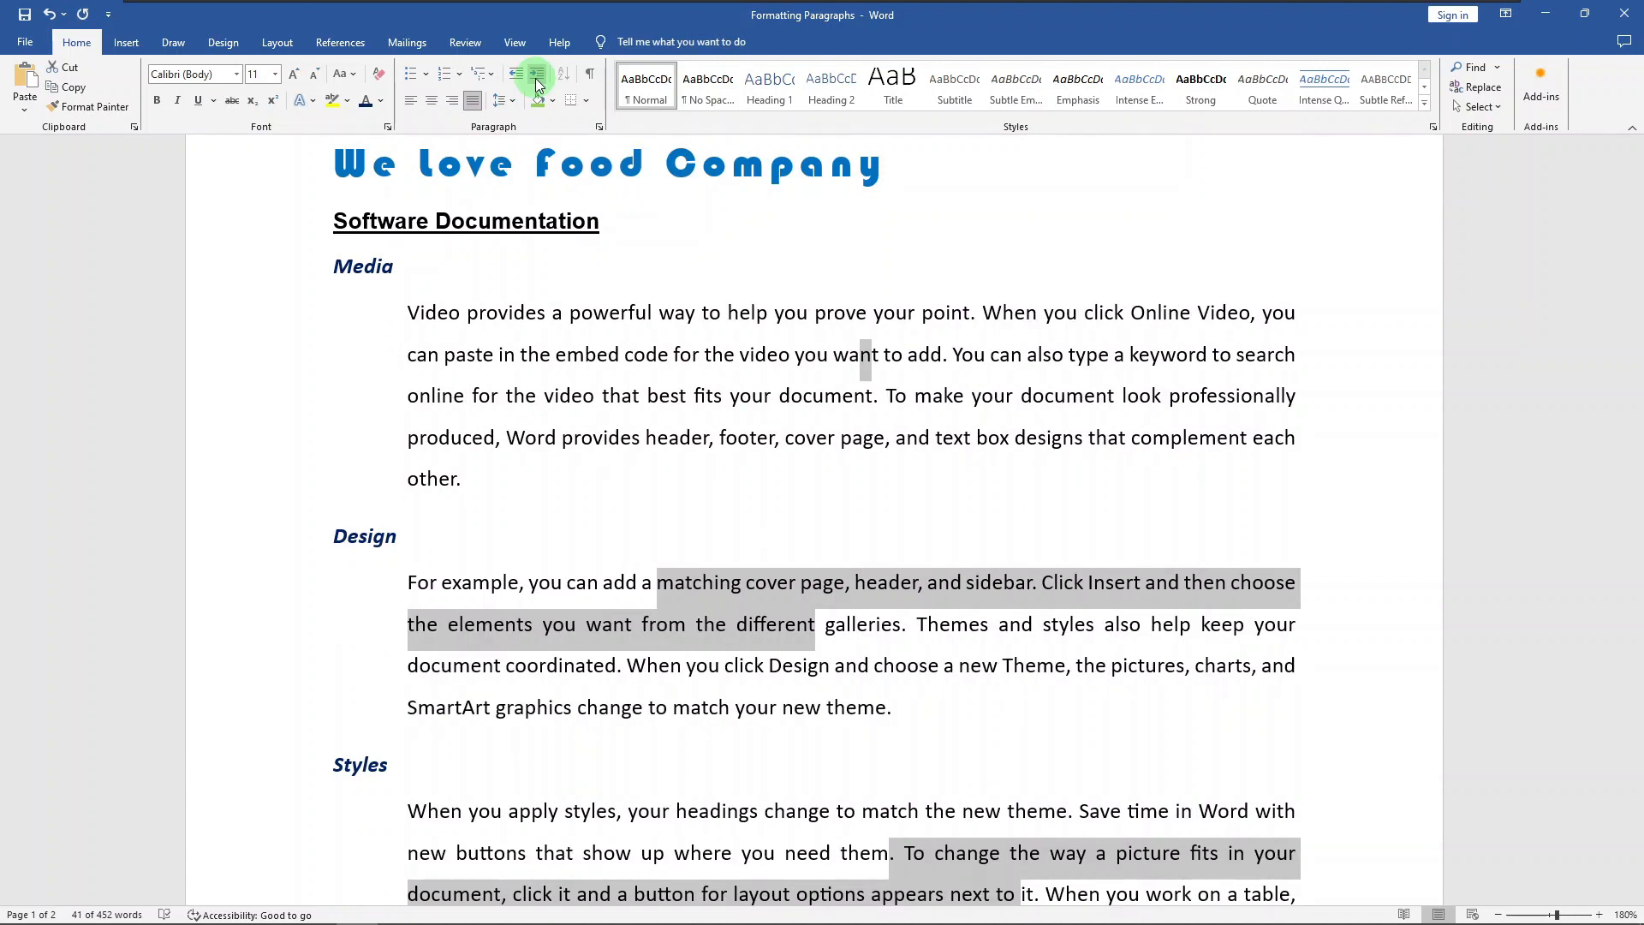
{"action": "left_click", "coordinate": [520, 81]}
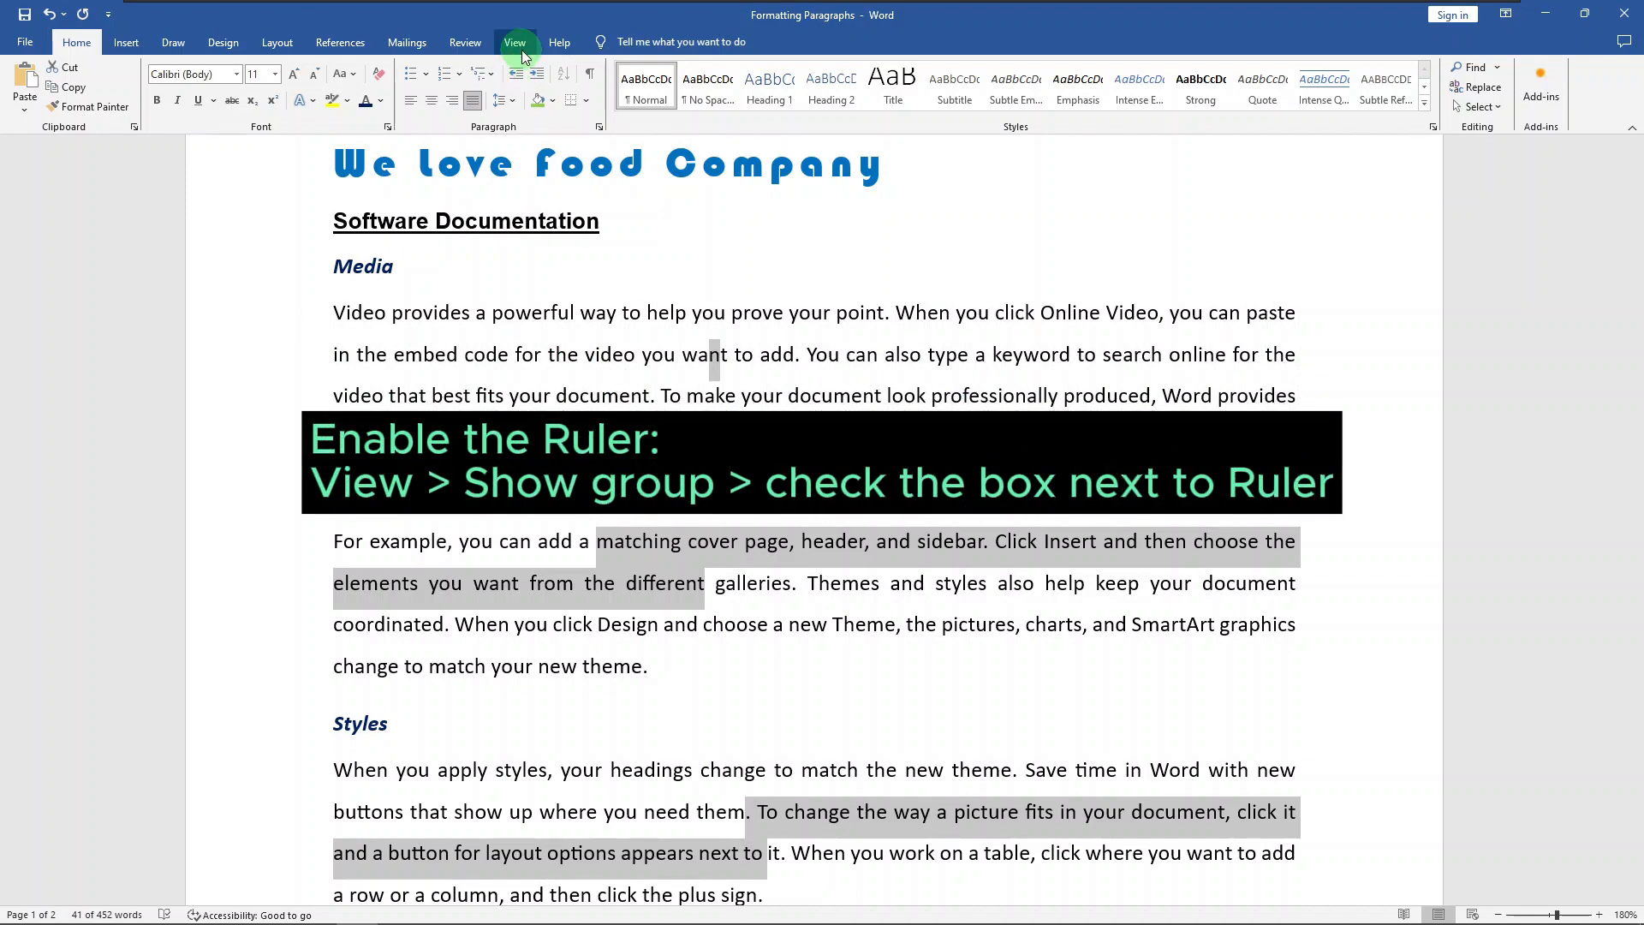
Step: Show the ruler in the document window
{"action": "left_click", "coordinate": [516, 45]}
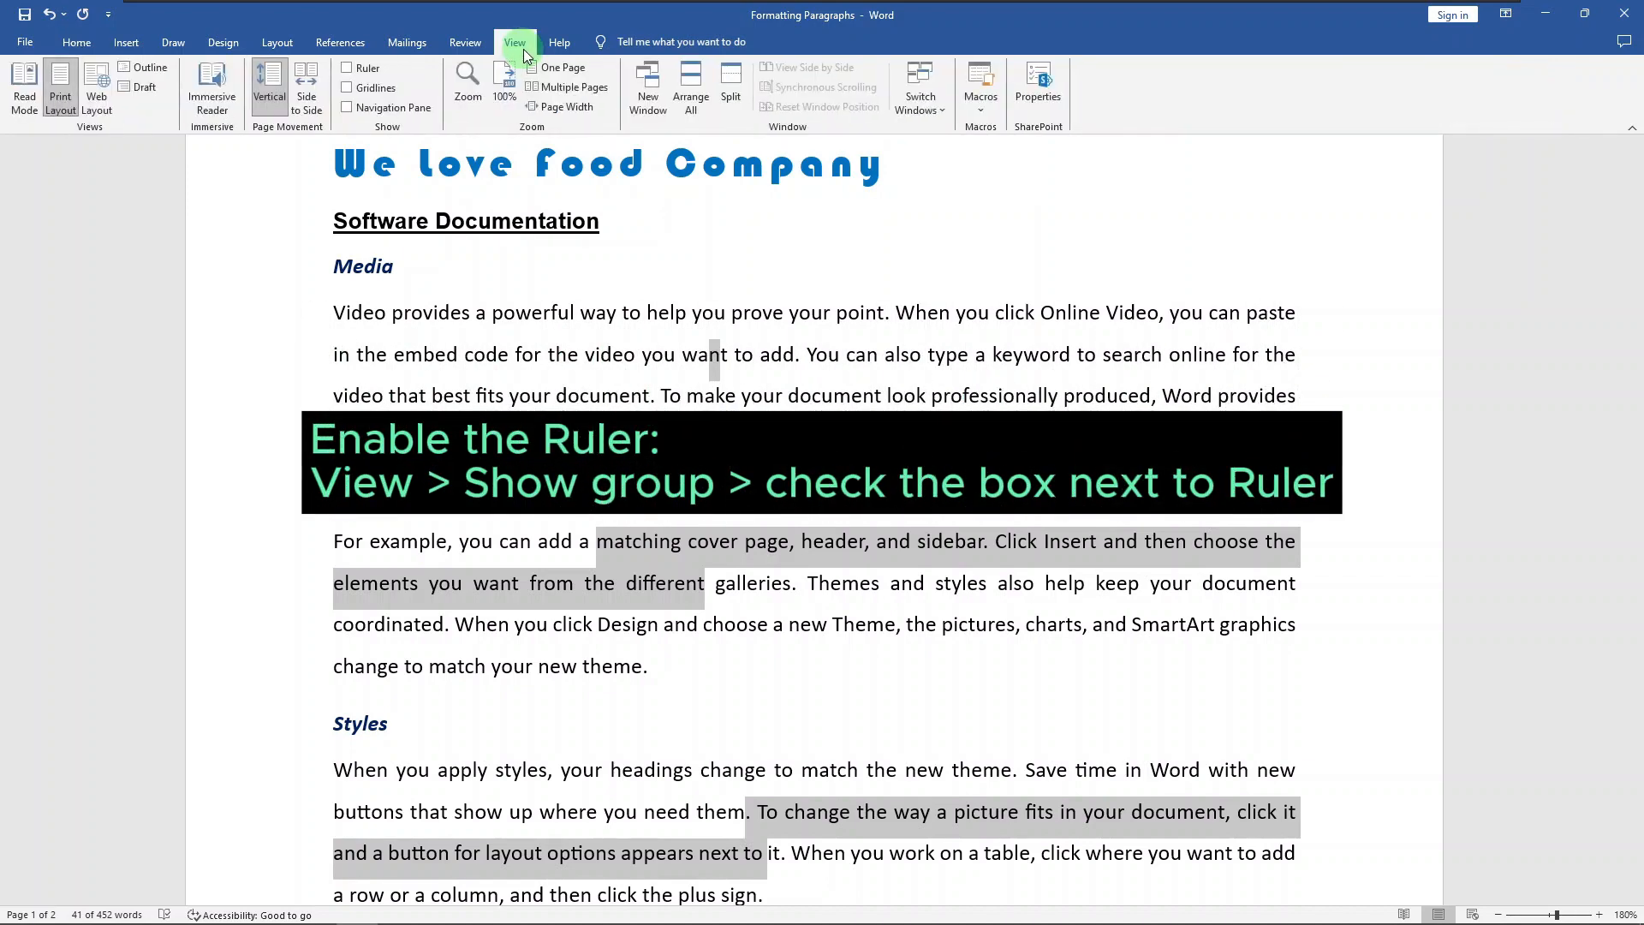
{"action": "left_click", "coordinate": [347, 68]}
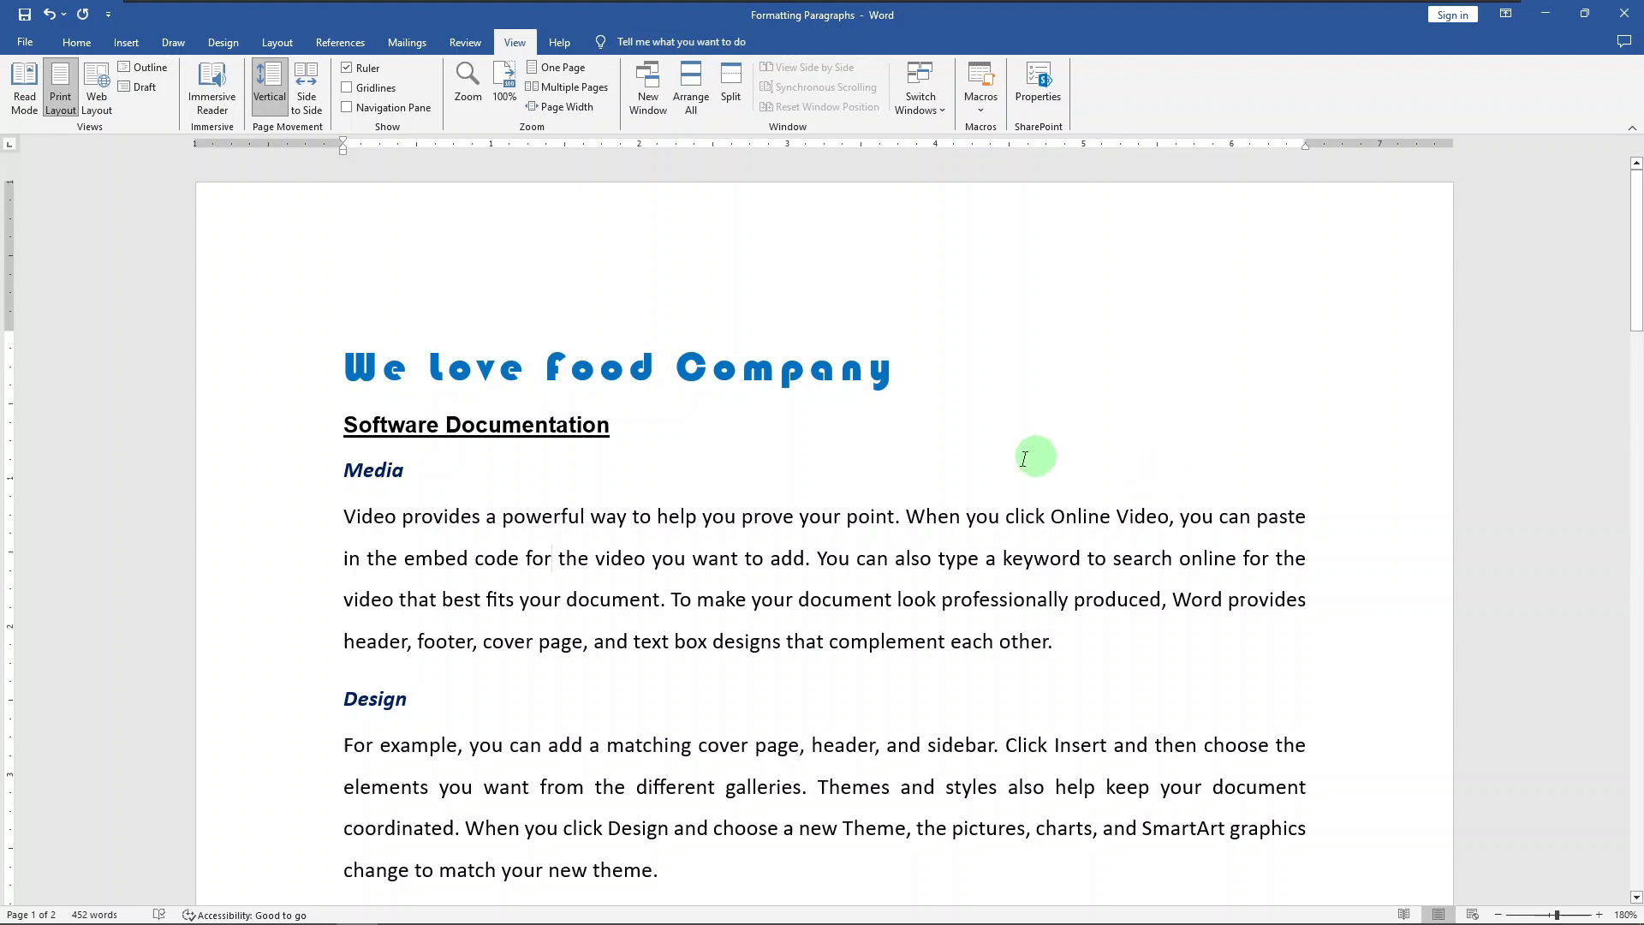
Step: Indent the Media body paragraph on the ruler, with the left indent at 0.5 inch and the right indent at 6 inches
{"action": "left_click_drag", "start_coordinate": [705, 561], "coordinate": [779, 561]}
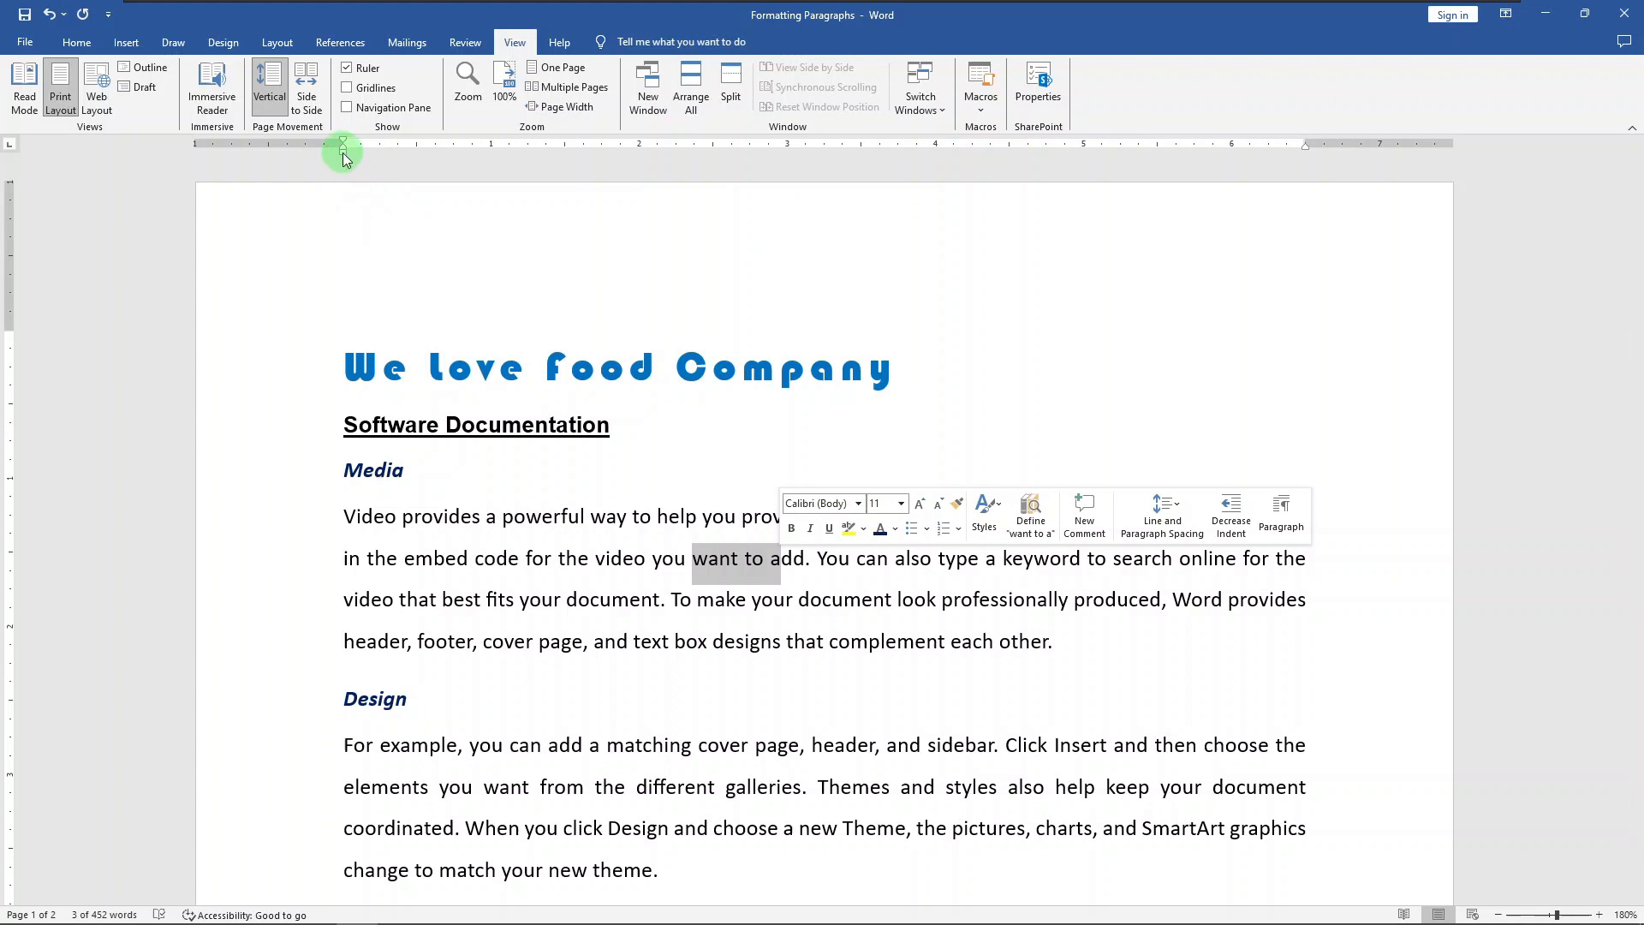
{"action": "left_click_drag", "start_coordinate": [343, 154], "coordinate": [415, 158]}
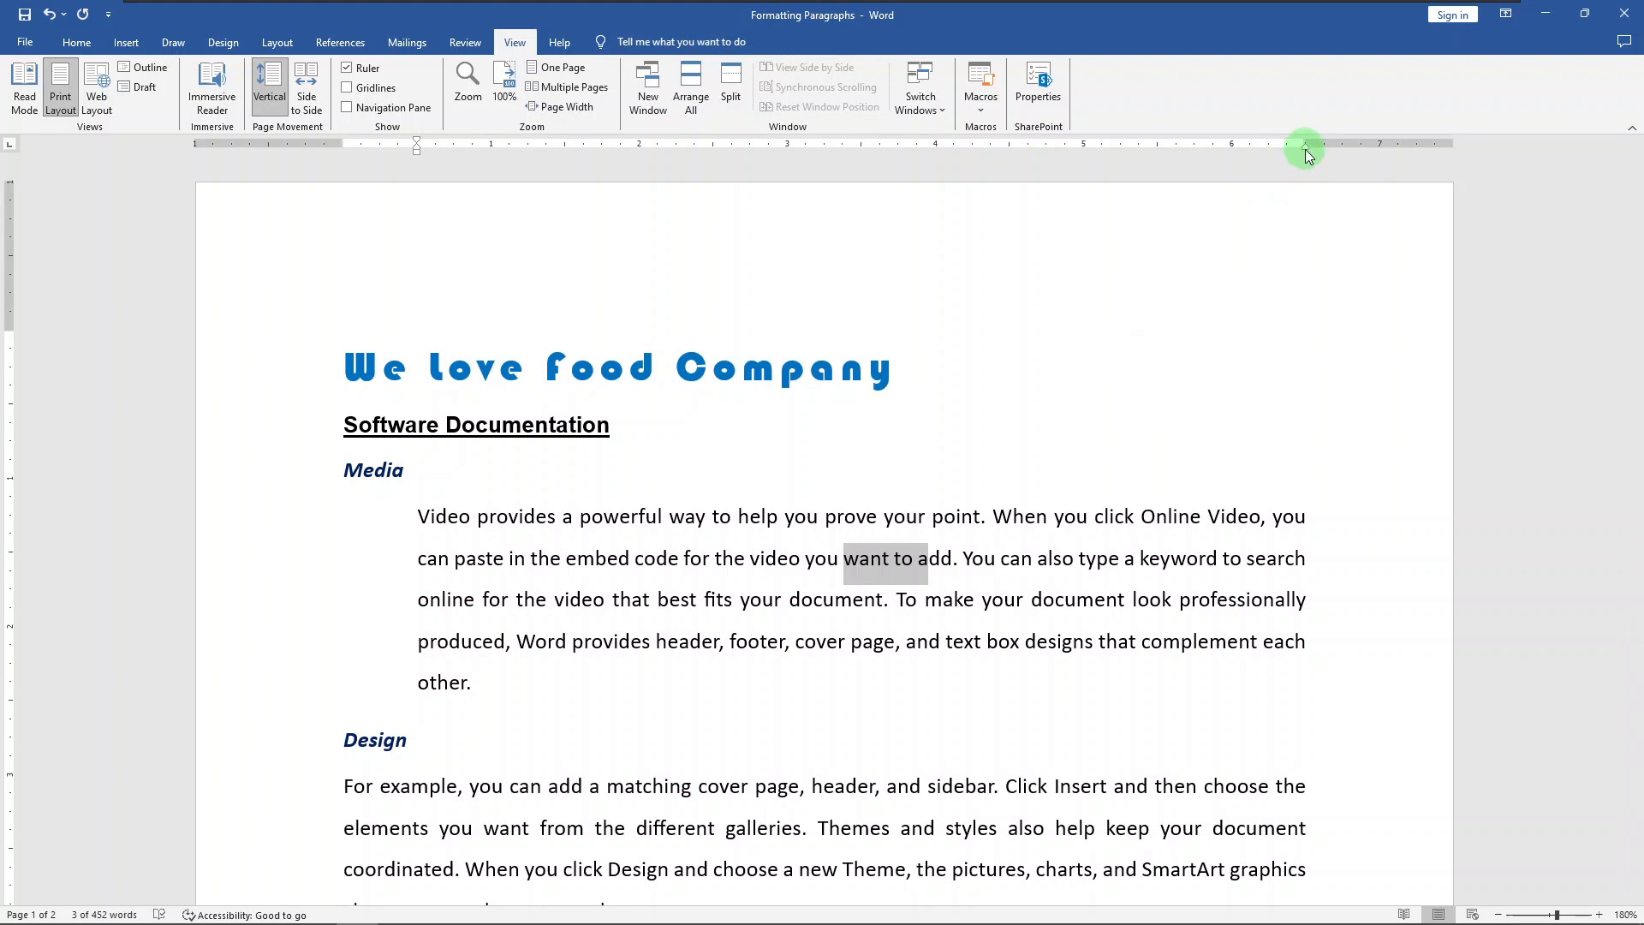
{"action": "left_click_drag", "start_coordinate": [1305, 147], "coordinate": [1235, 146]}
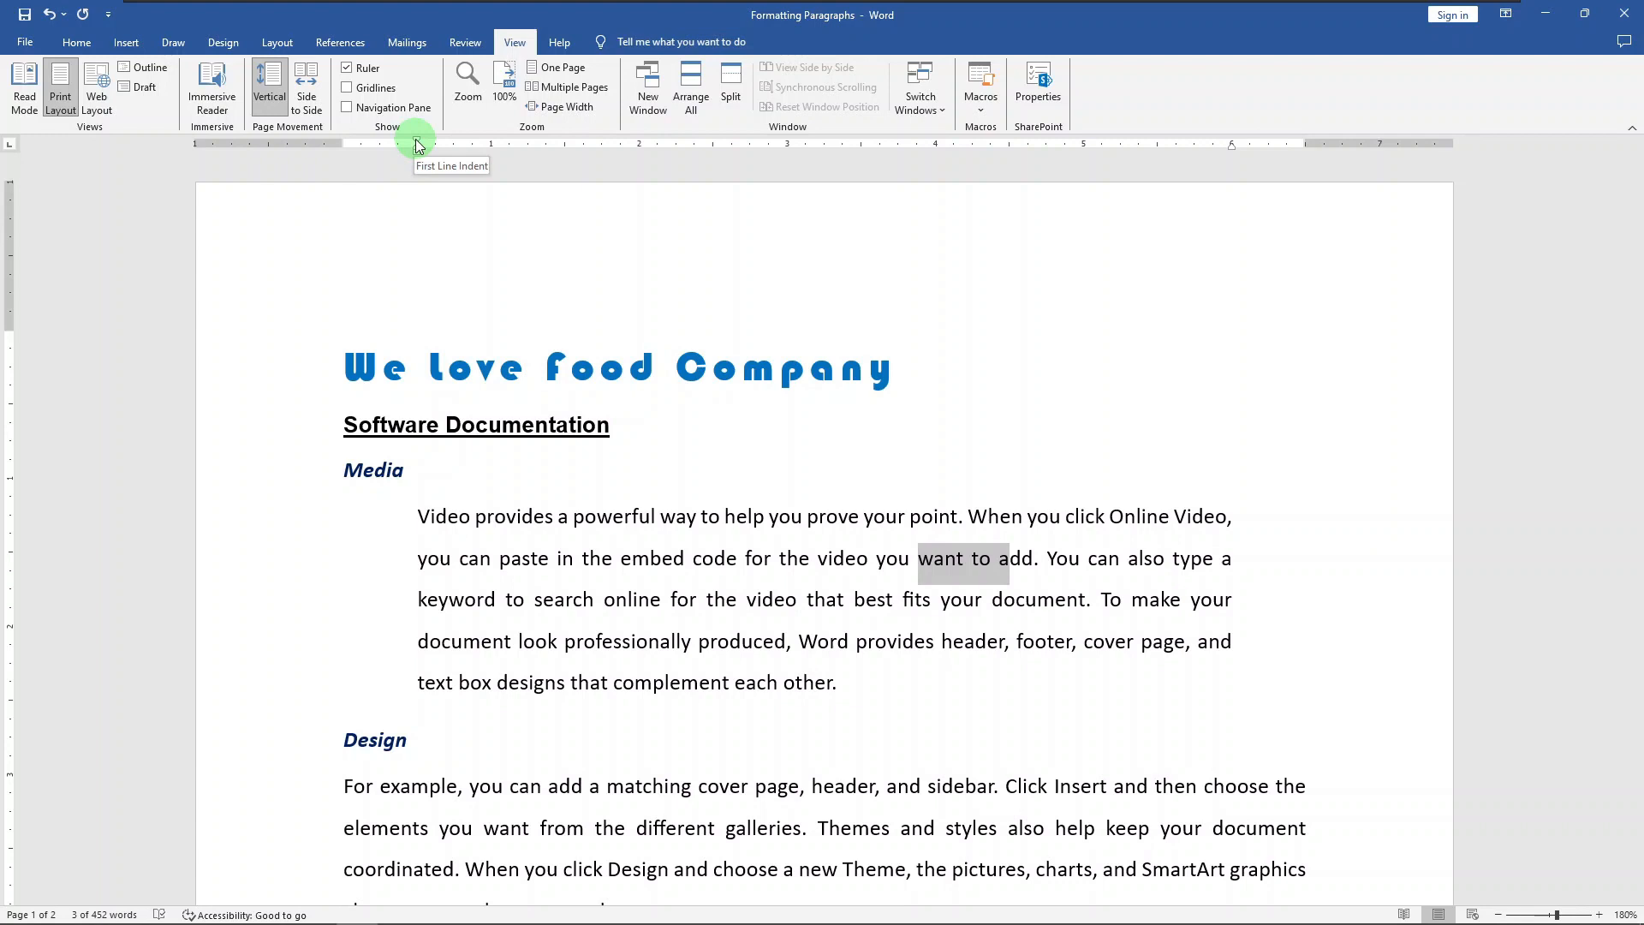
Step: Move the Media paragraph's first line indent to the 1 inch mark and its hanging indent to about 1.5 inches
{"action": "left_click_drag", "start_coordinate": [419, 145], "coordinate": [490, 149]}
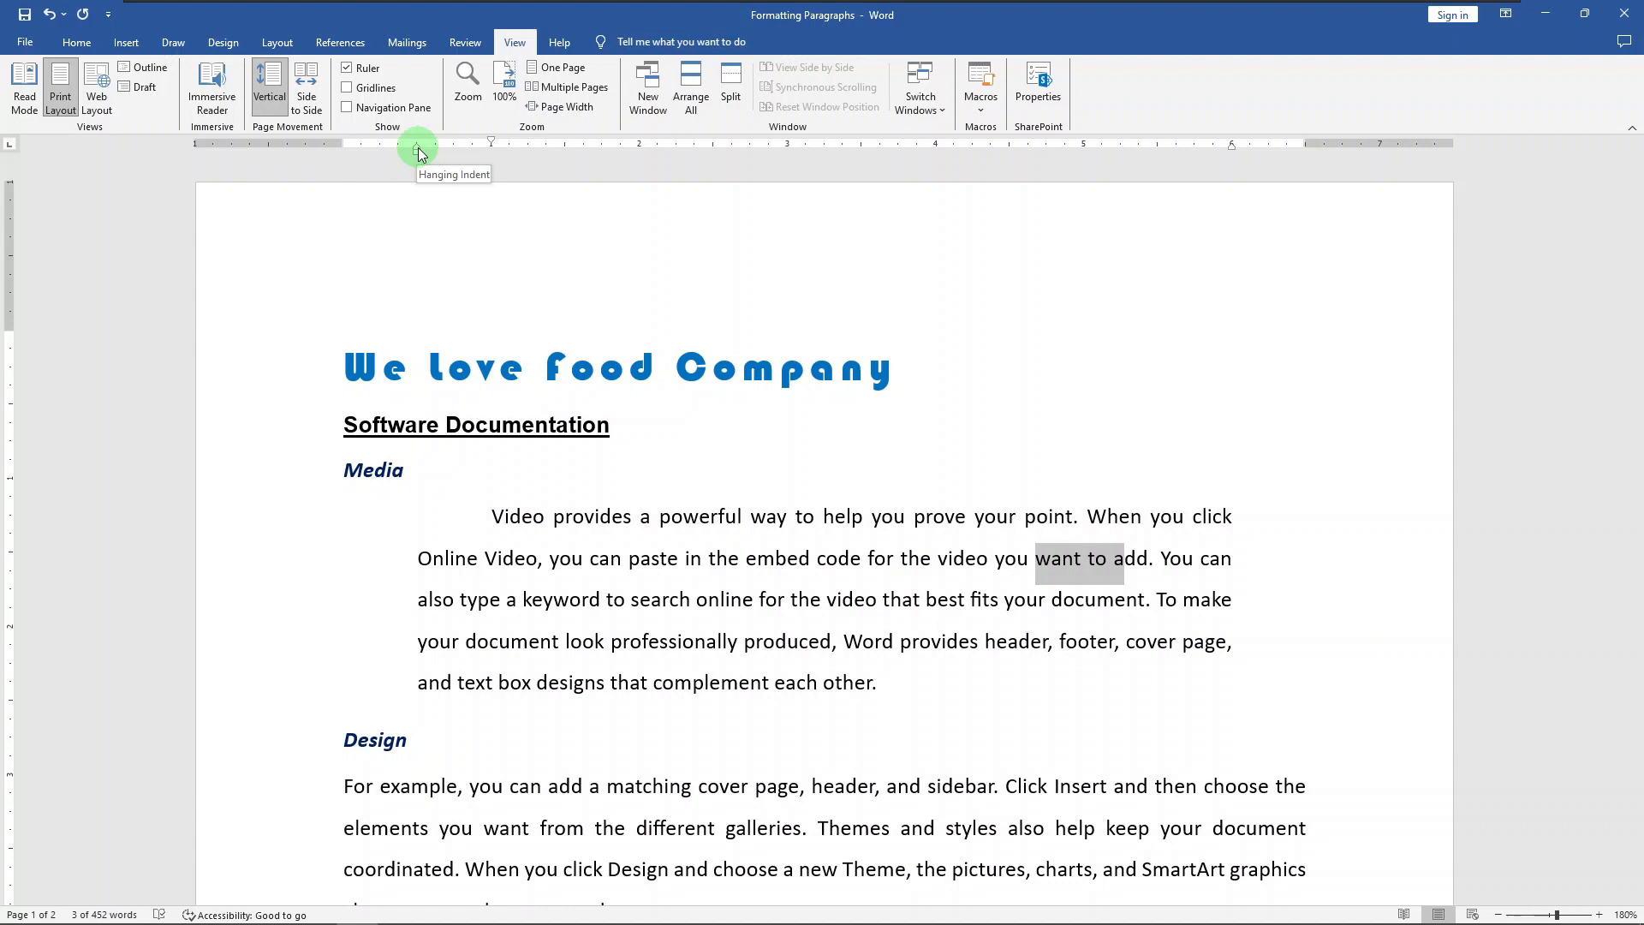
{"action": "mouse_move", "coordinate": [419, 153]}
{"action": "left_mouse_down"}
{"action": "mouse_move", "coordinate": [613, 168]}
{"action": "mouse_move", "coordinate": [567, 169]}
{"action": "left_mouse_up"}
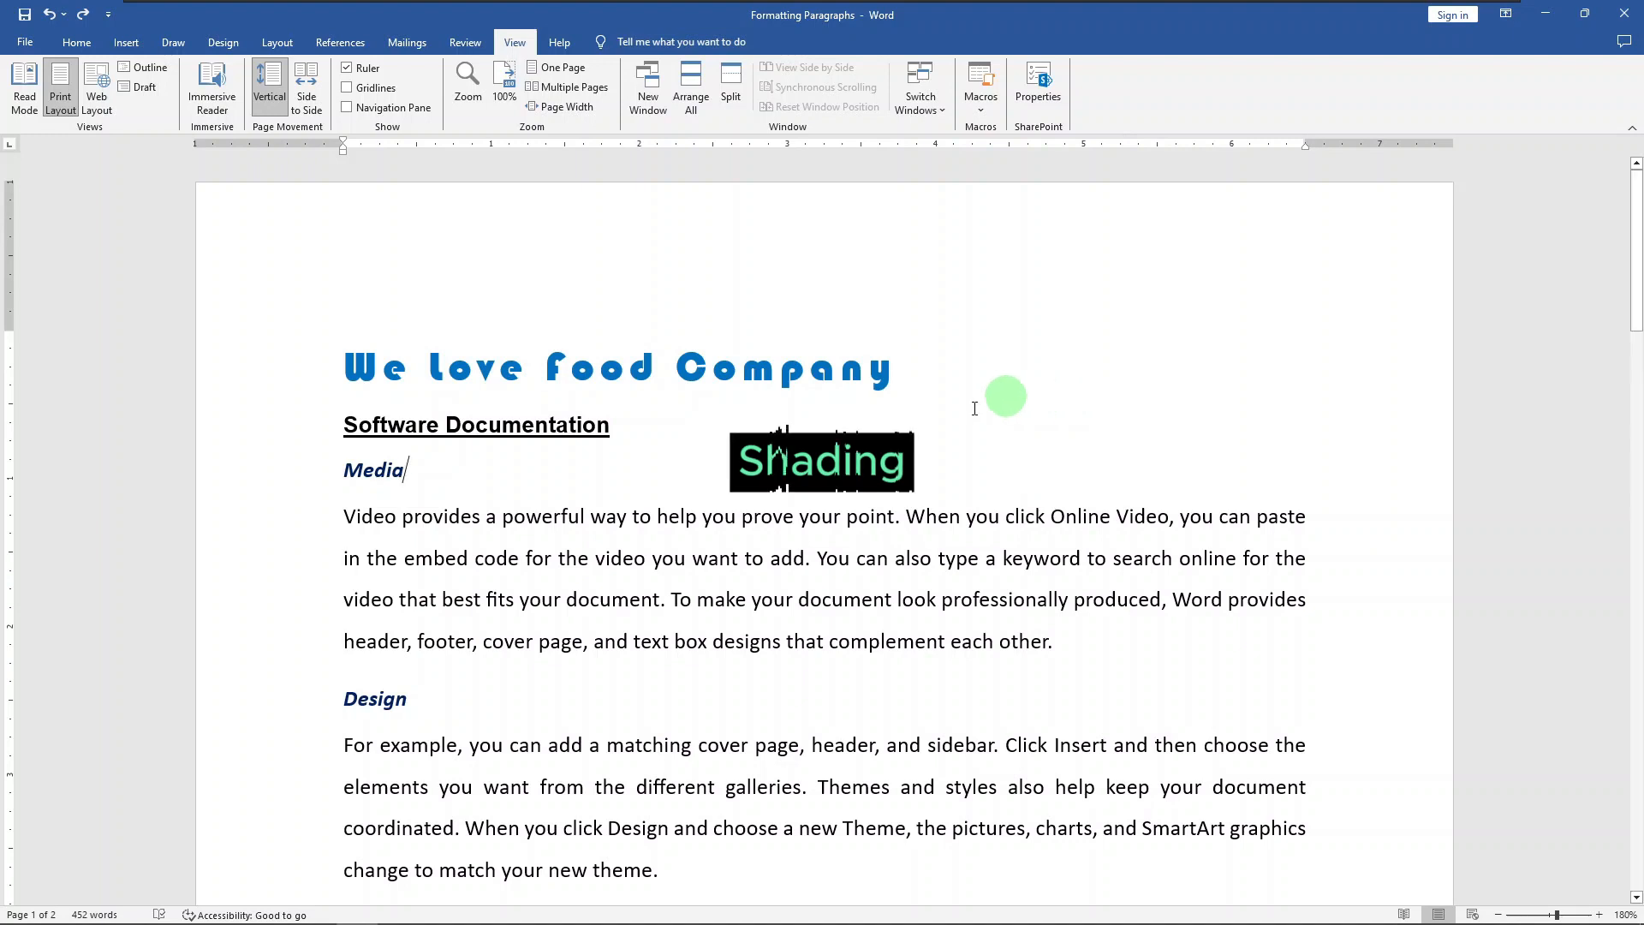
Step: Apply Light Green paragraph shading to the Media, Design, Styles and Views headings together
{"action": "left_click", "coordinate": [268, 474]}
{"action": "scroll", "coordinate": [261, 454], "scroll_direction": "down", "scroll_amount": 3}
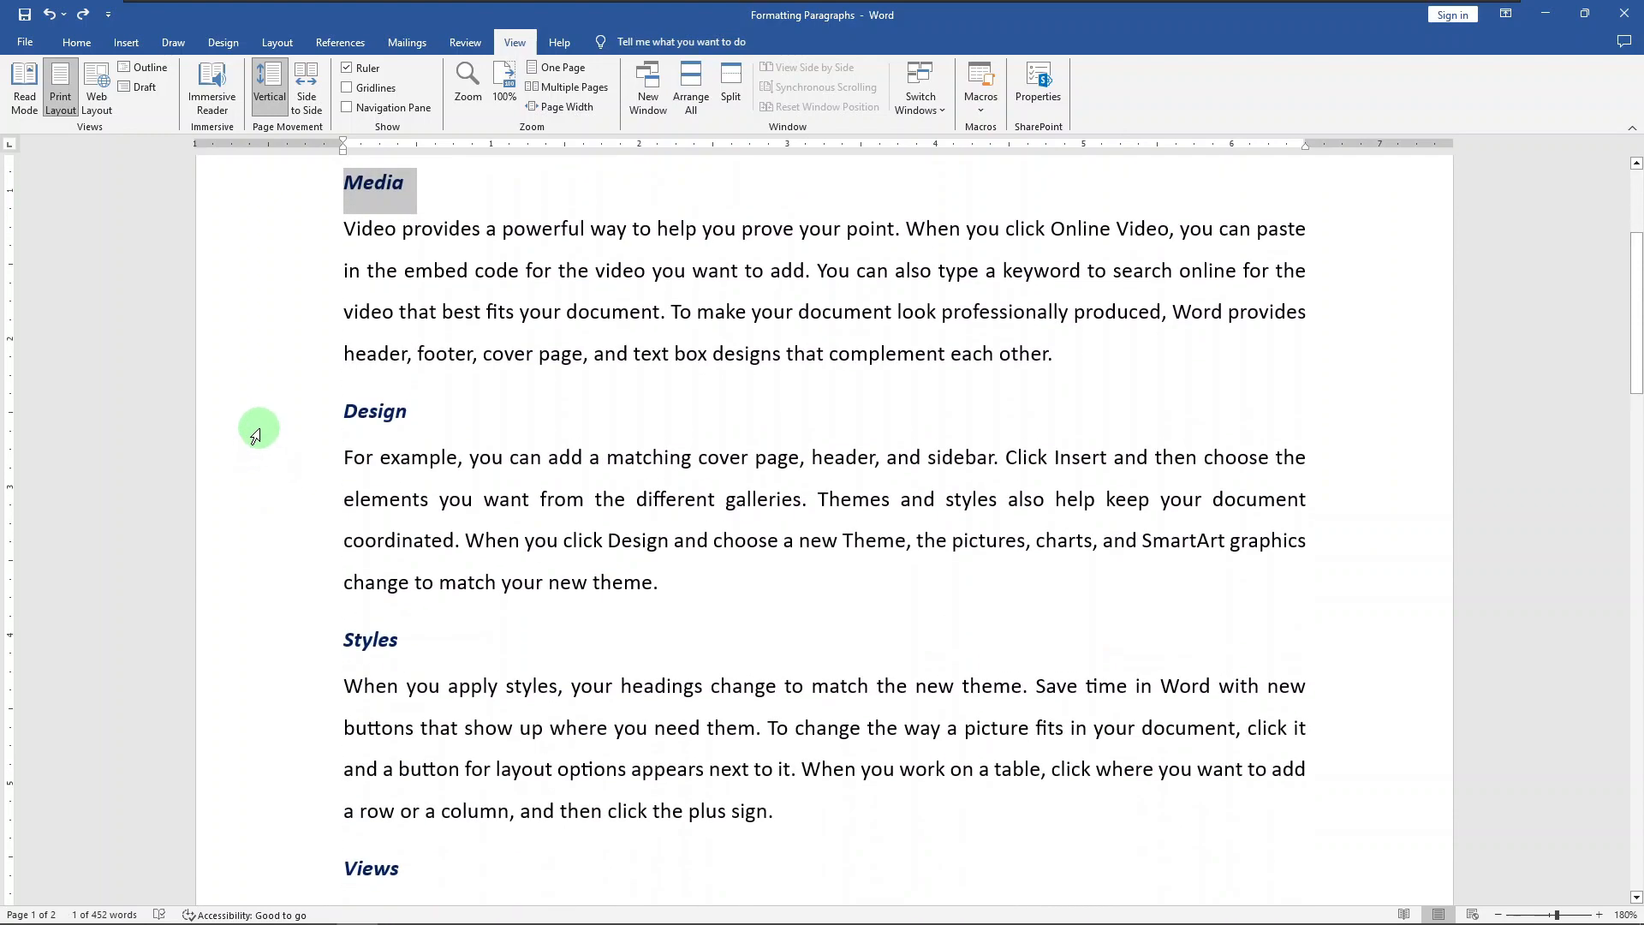
{"action": "left_click", "coordinate": [257, 432], "text": "ctrl"}
{"action": "left_click", "coordinate": [236, 634], "text": "ctrl"}
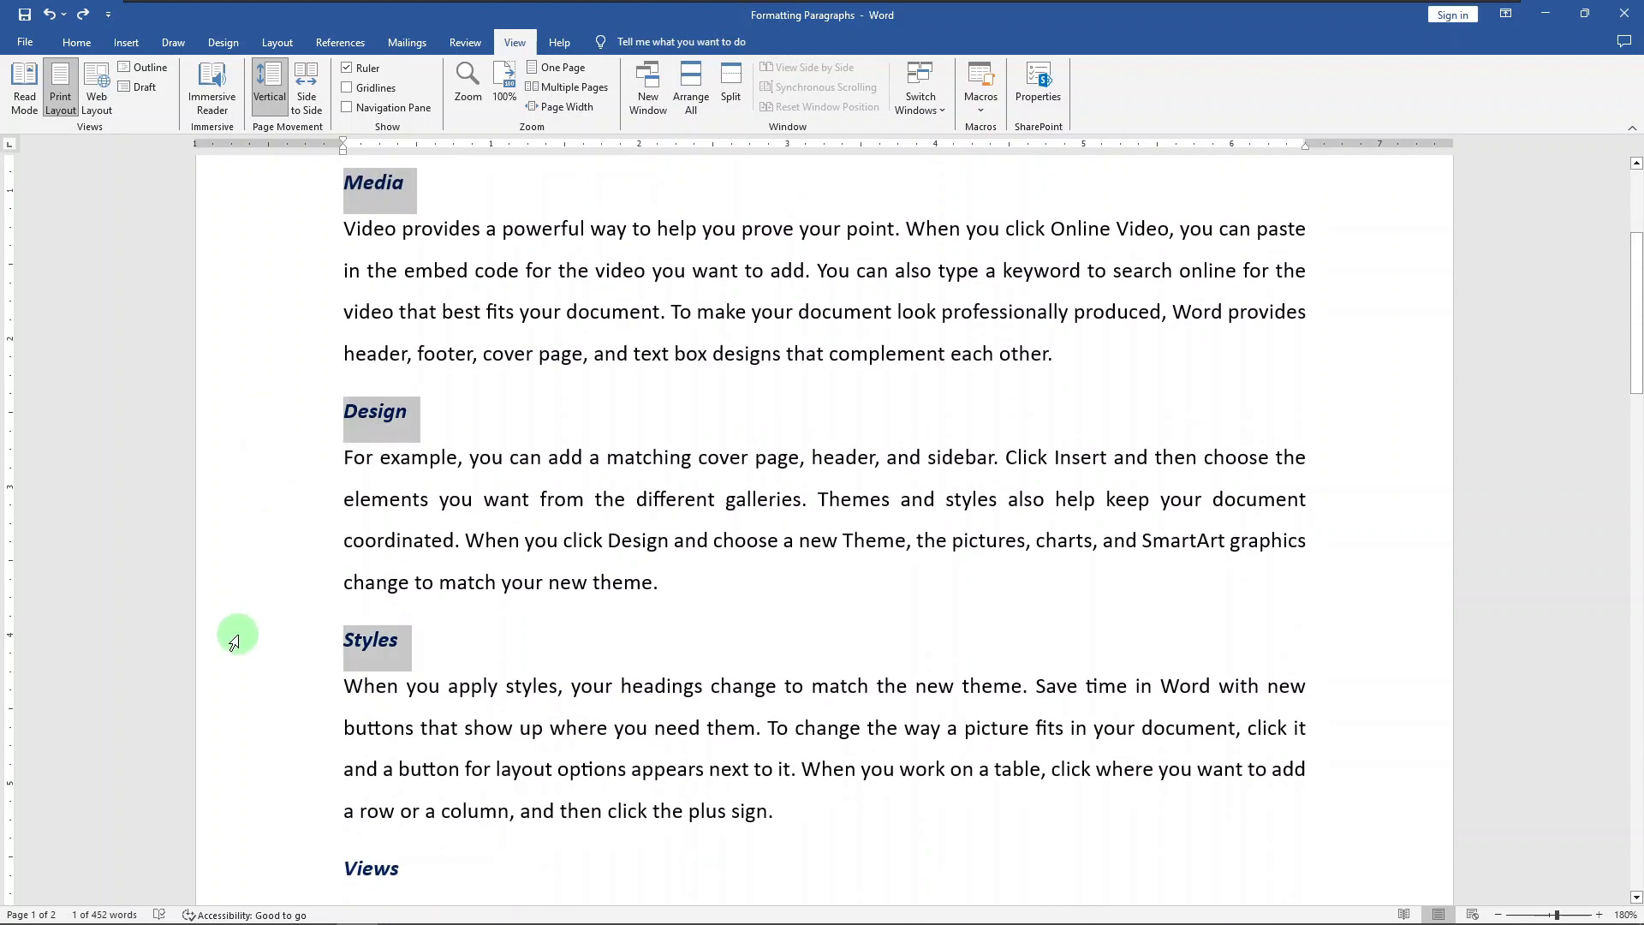
{"action": "left_click", "coordinate": [259, 860], "text": "ctrl"}
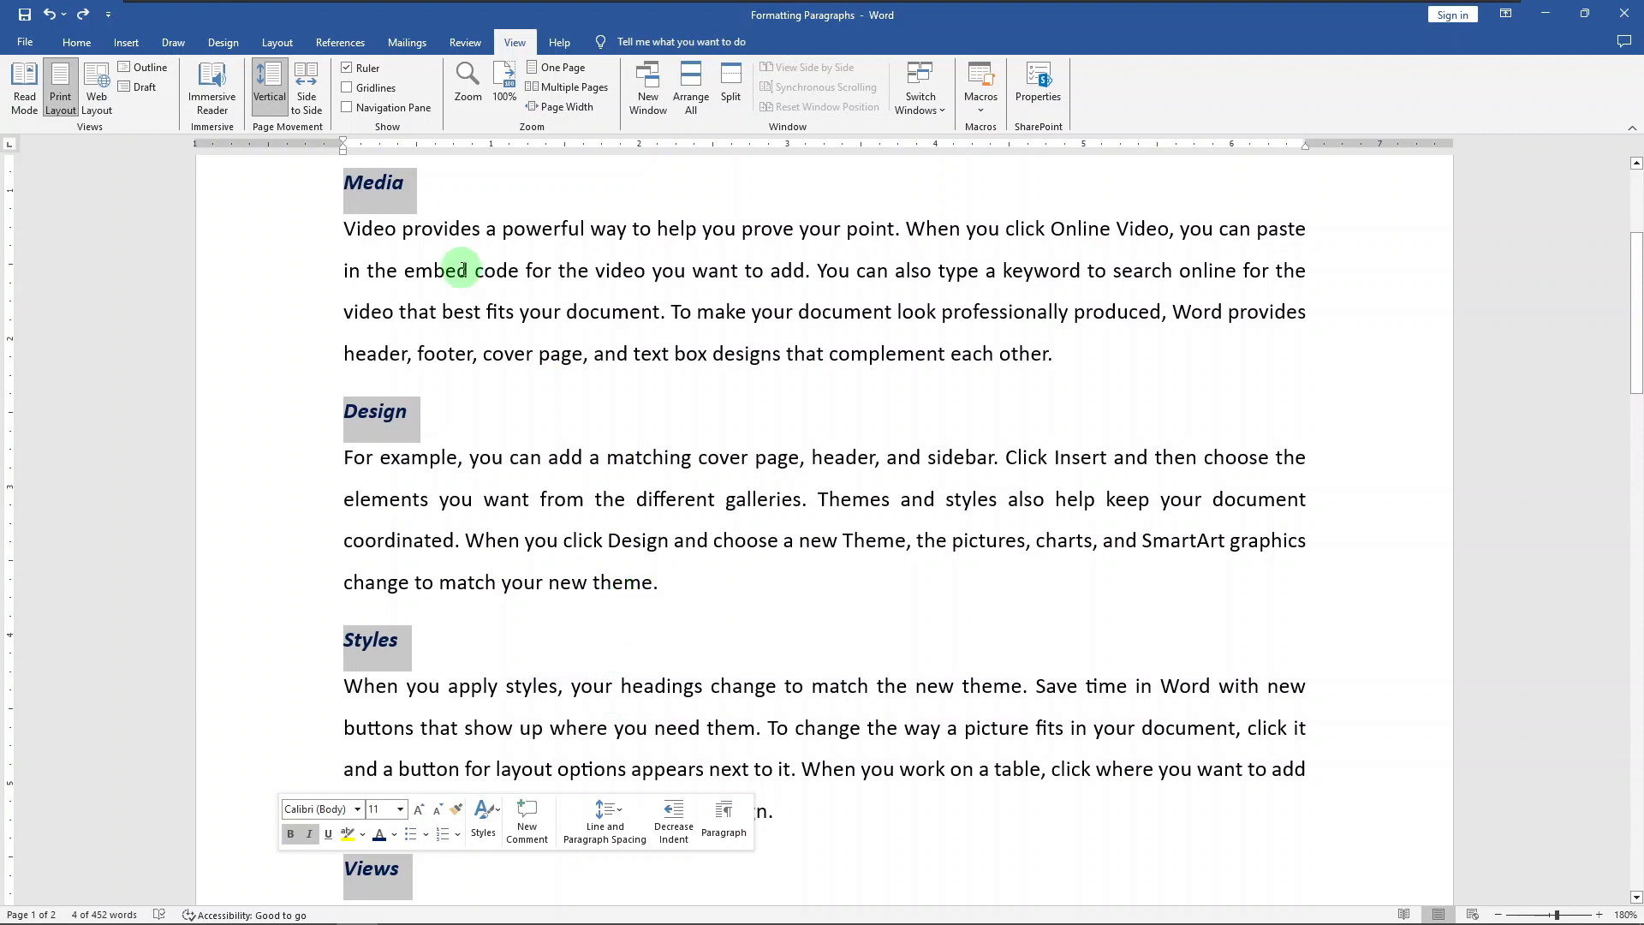
{"action": "left_click", "coordinate": [64, 51]}
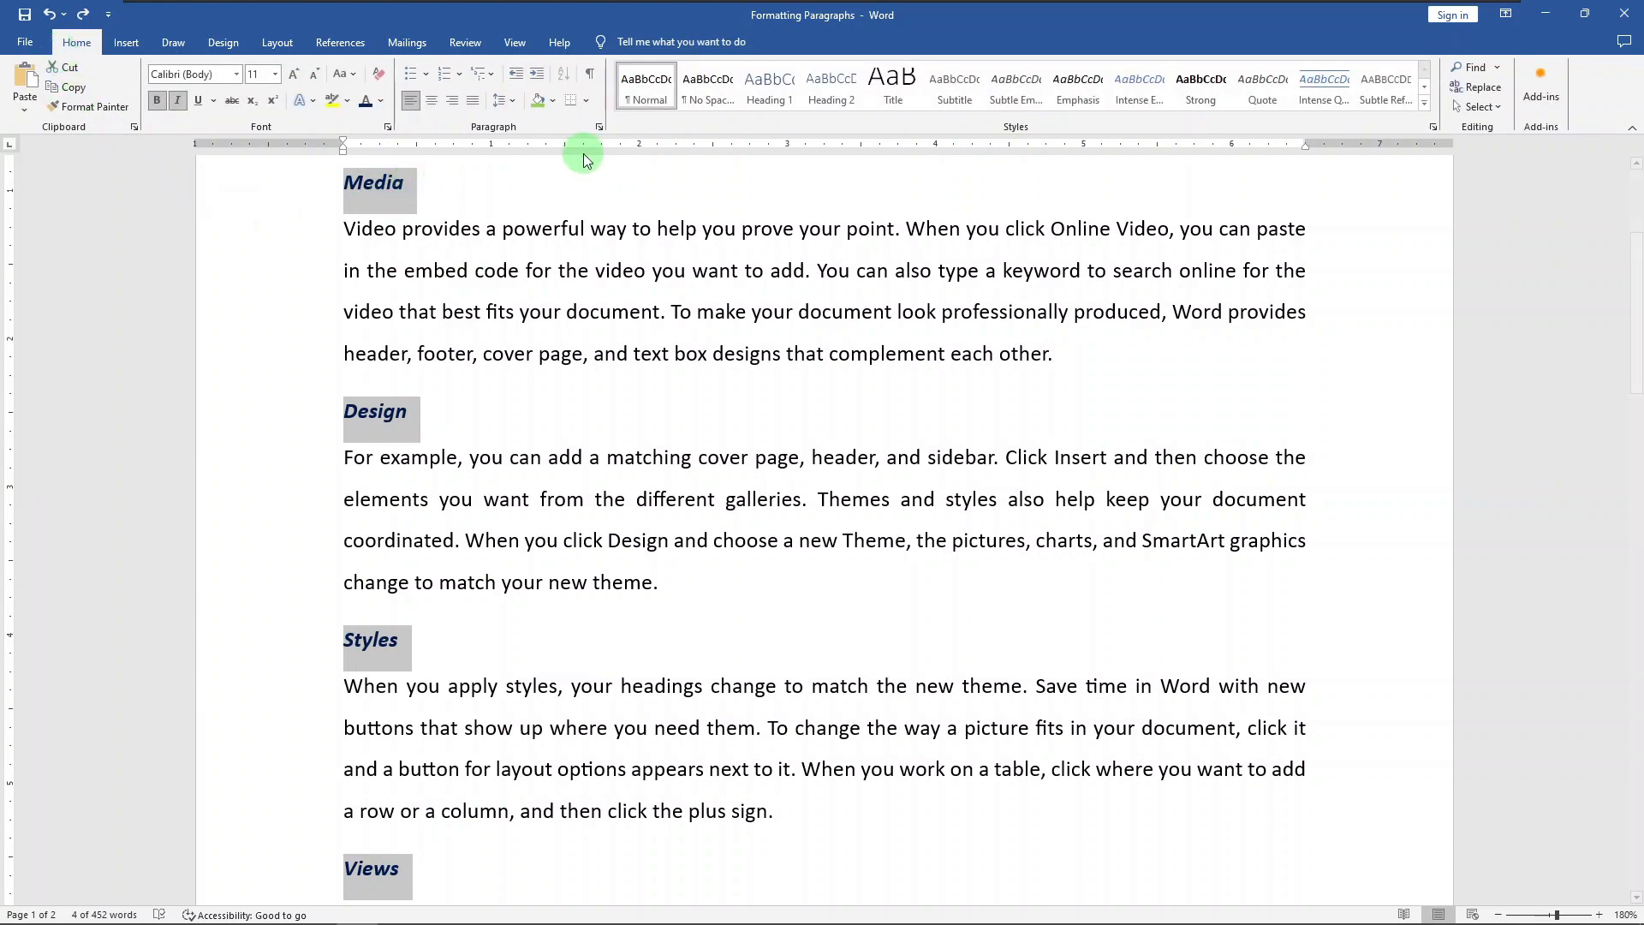
{"action": "left_click", "coordinate": [553, 108]}
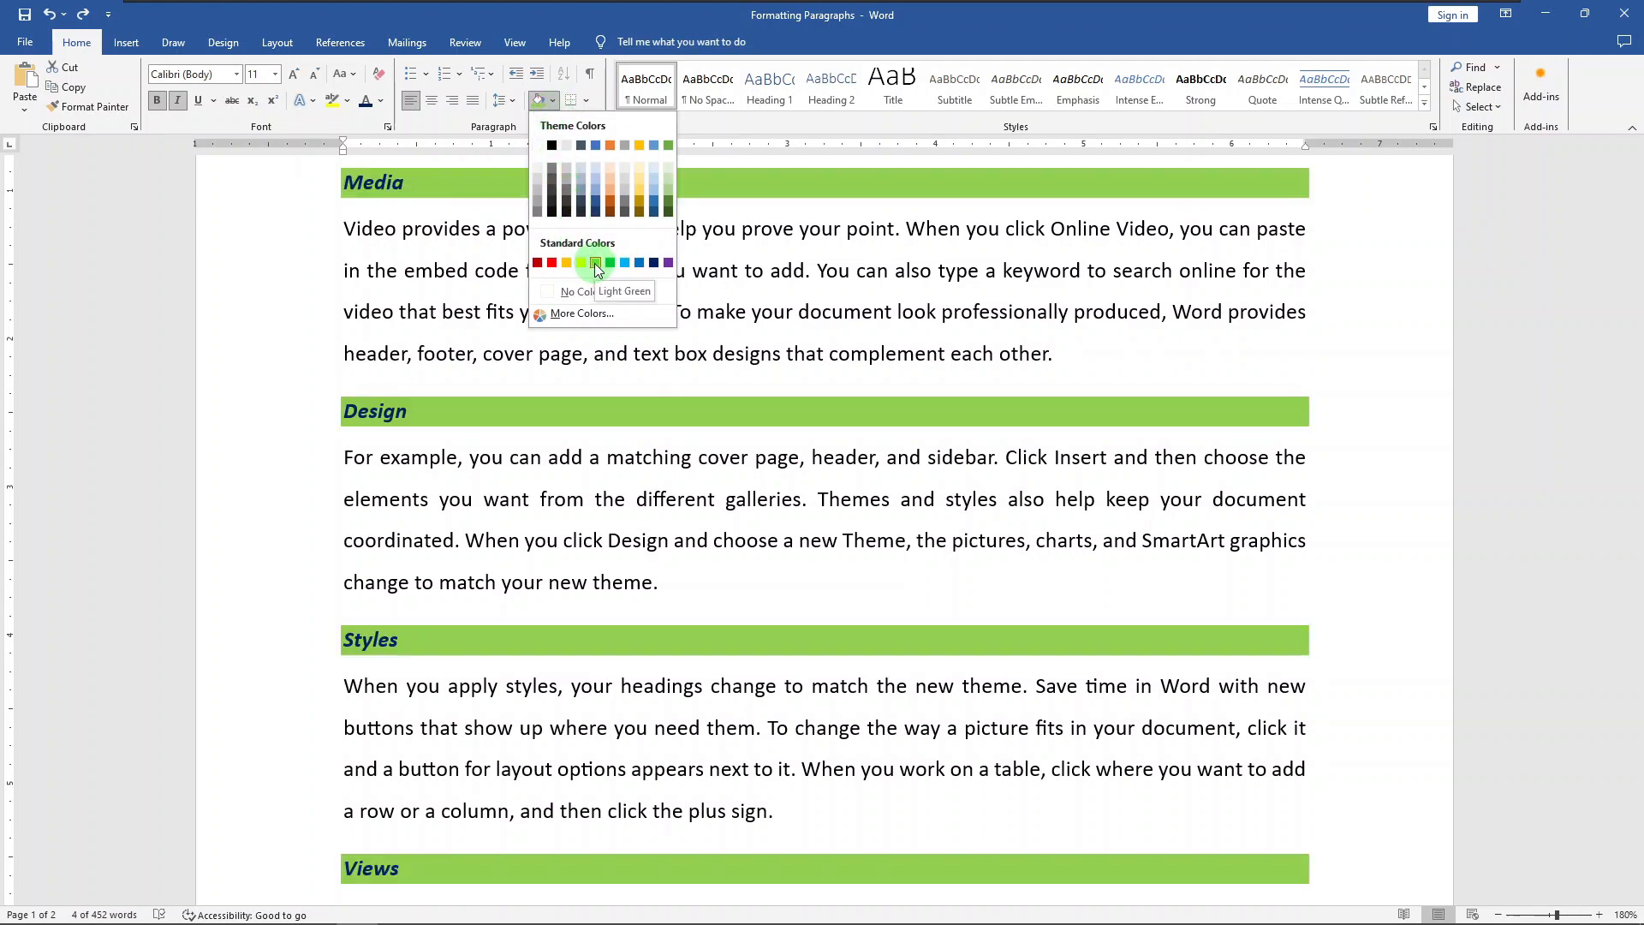
{"action": "left_click", "coordinate": [597, 265]}
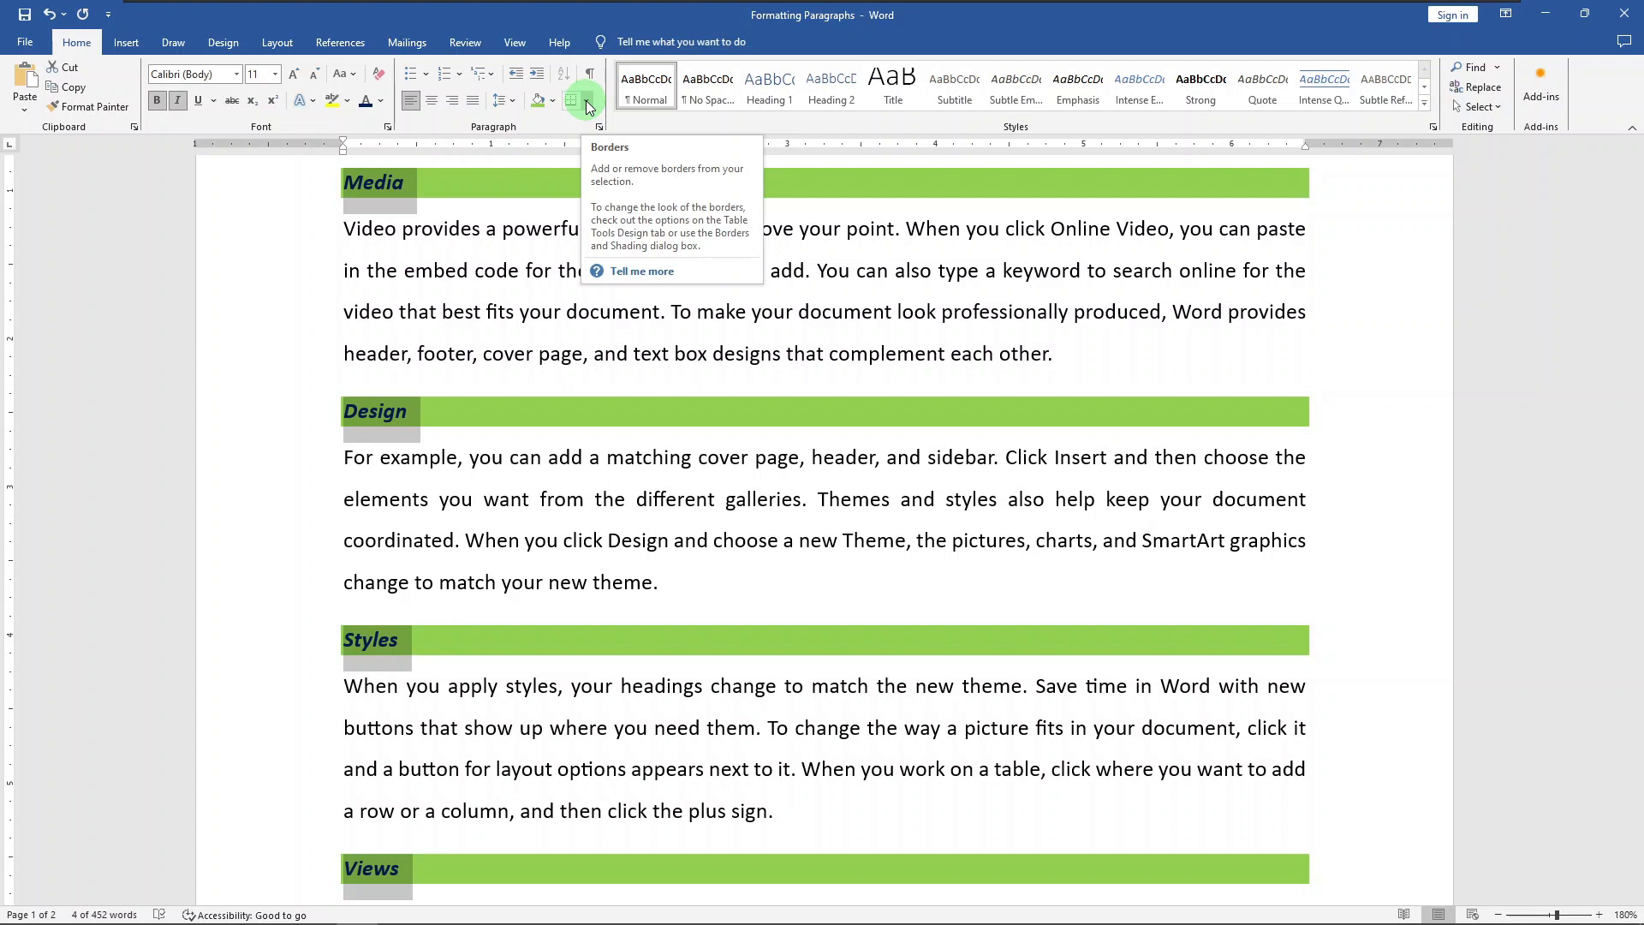
Step: Add outside borders to the four shaded headings and deselect them
{"action": "left_click", "coordinate": [589, 107]}
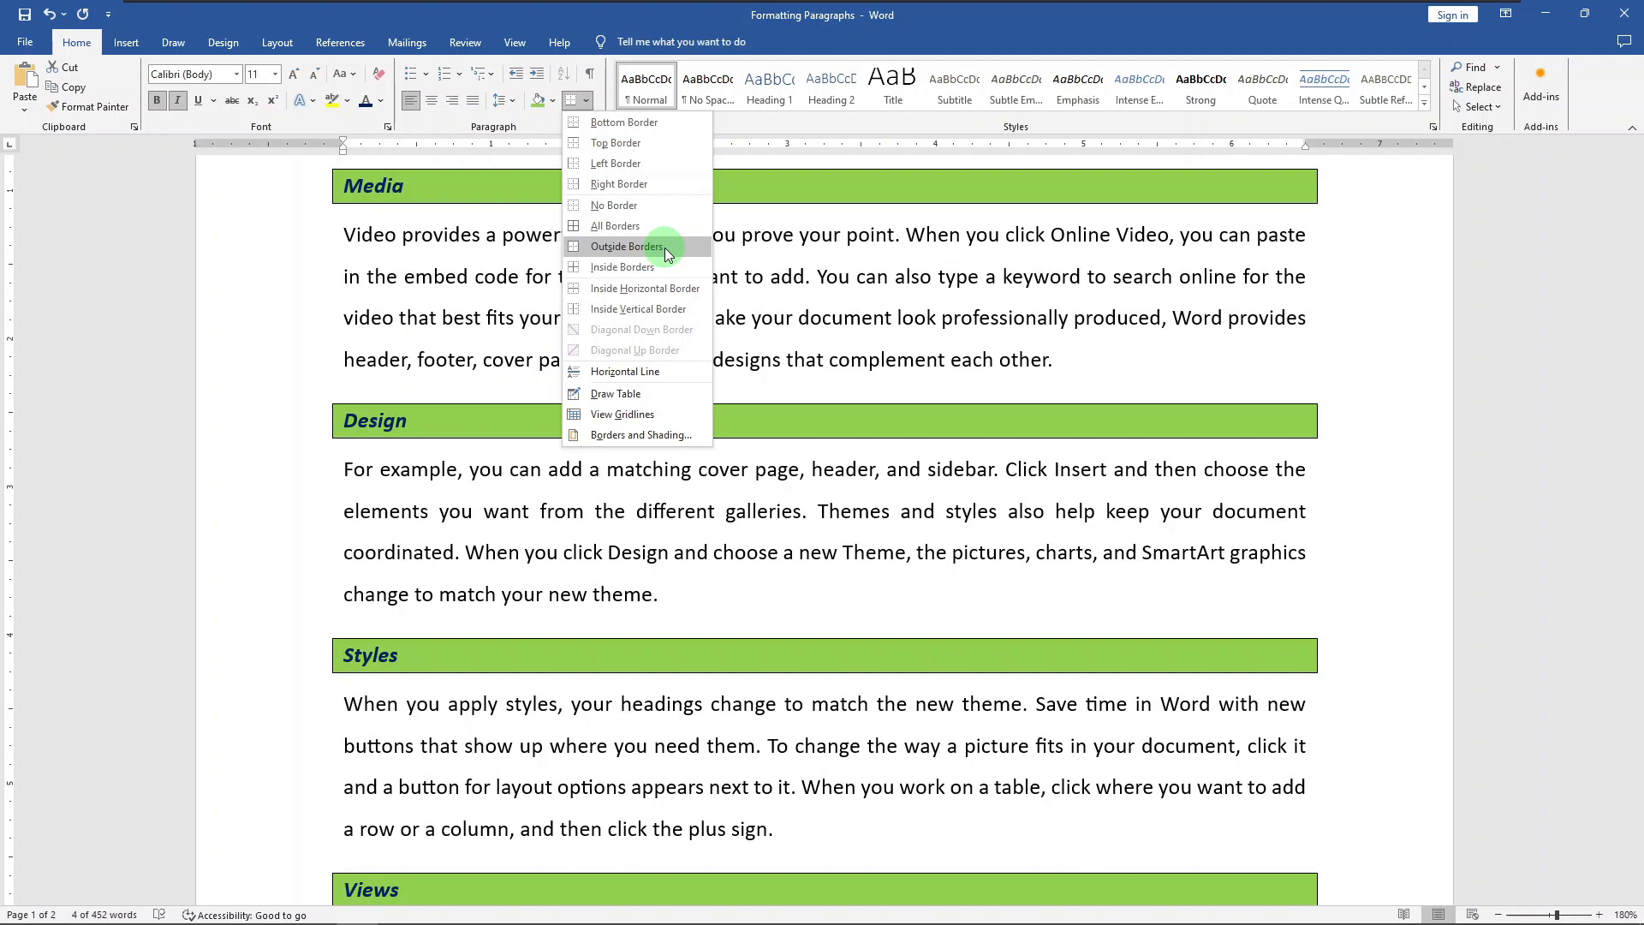
{"action": "left_click", "coordinate": [664, 248]}
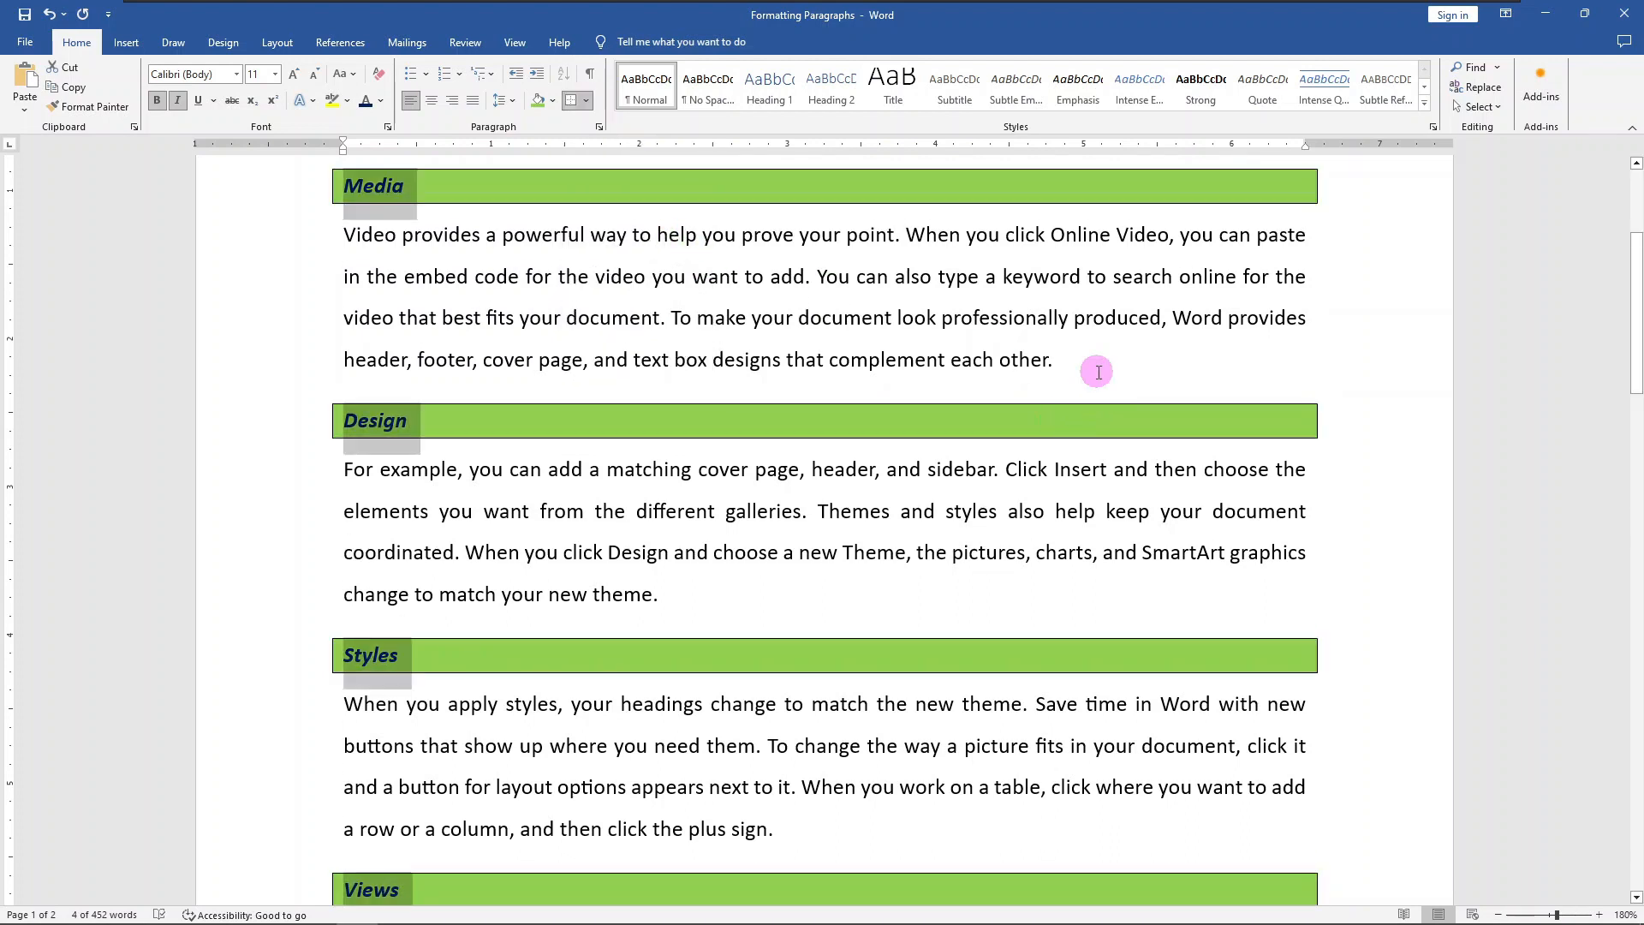
{"action": "left_click", "coordinate": [1100, 368]}
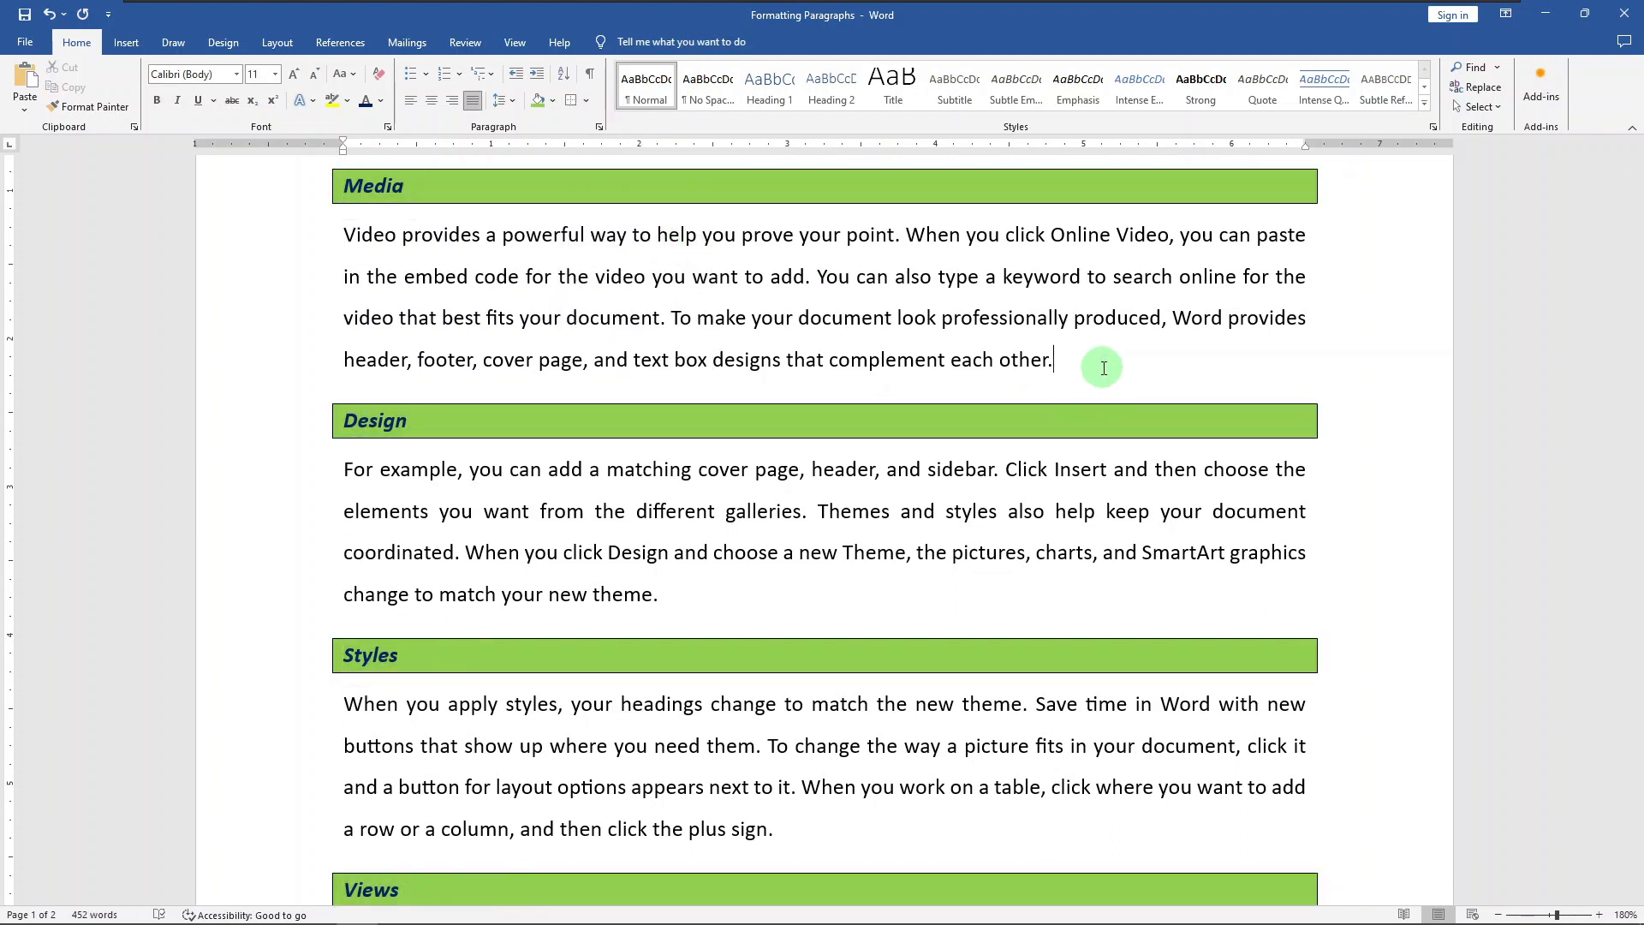